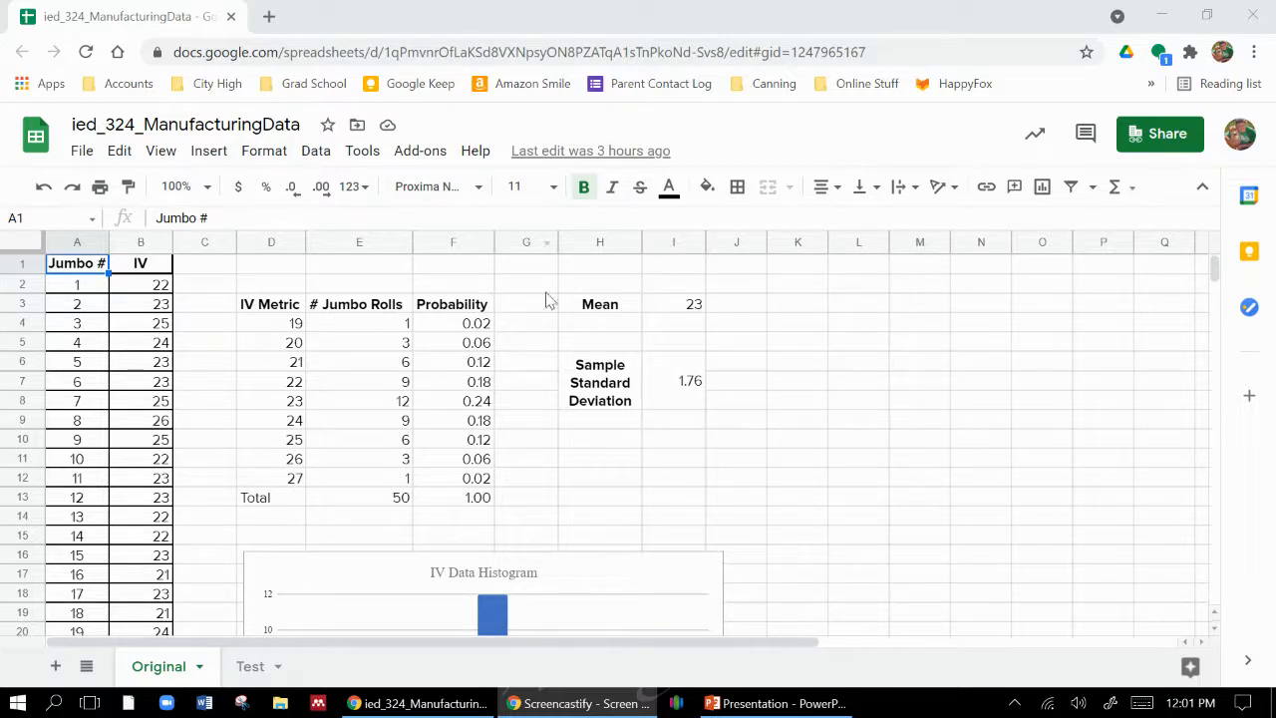
- Make a copy of the manufacturing data spreadsheet, keeping the suggested name "Copy of ied_324_ManufacturingData" and the suggested folder
click(84, 151)
mouse_move(84, 152)
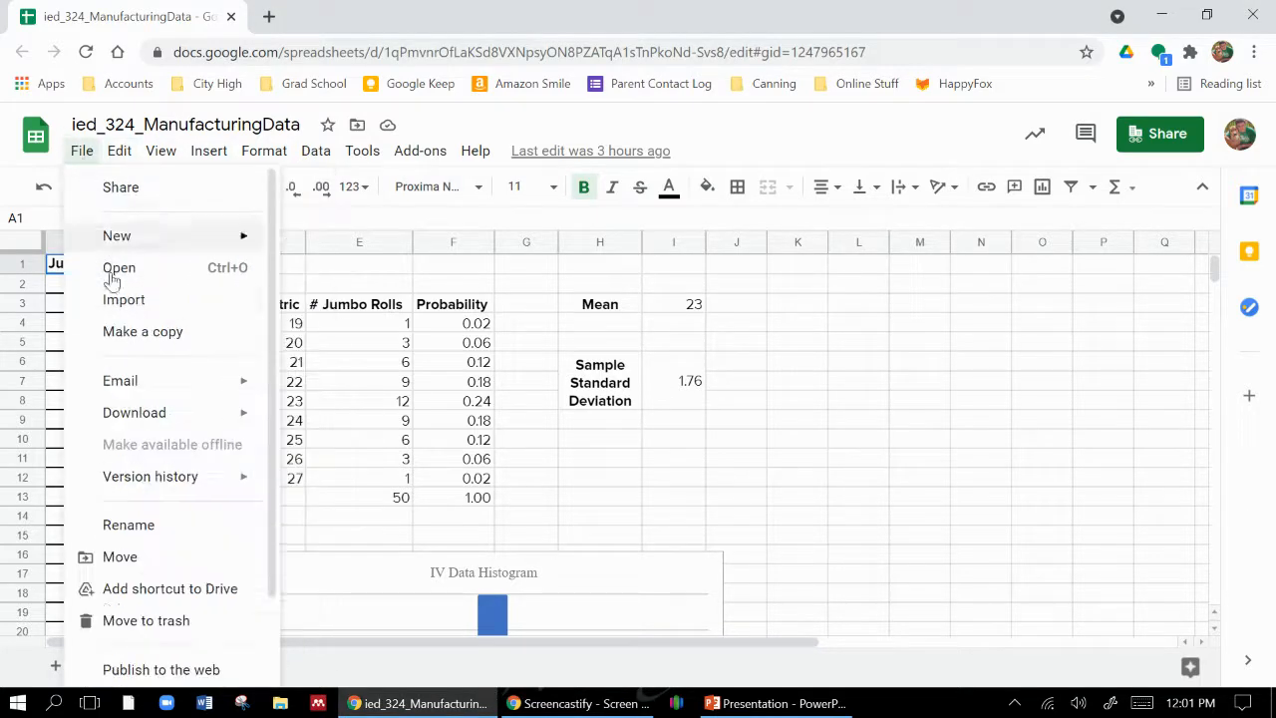
click(120, 330)
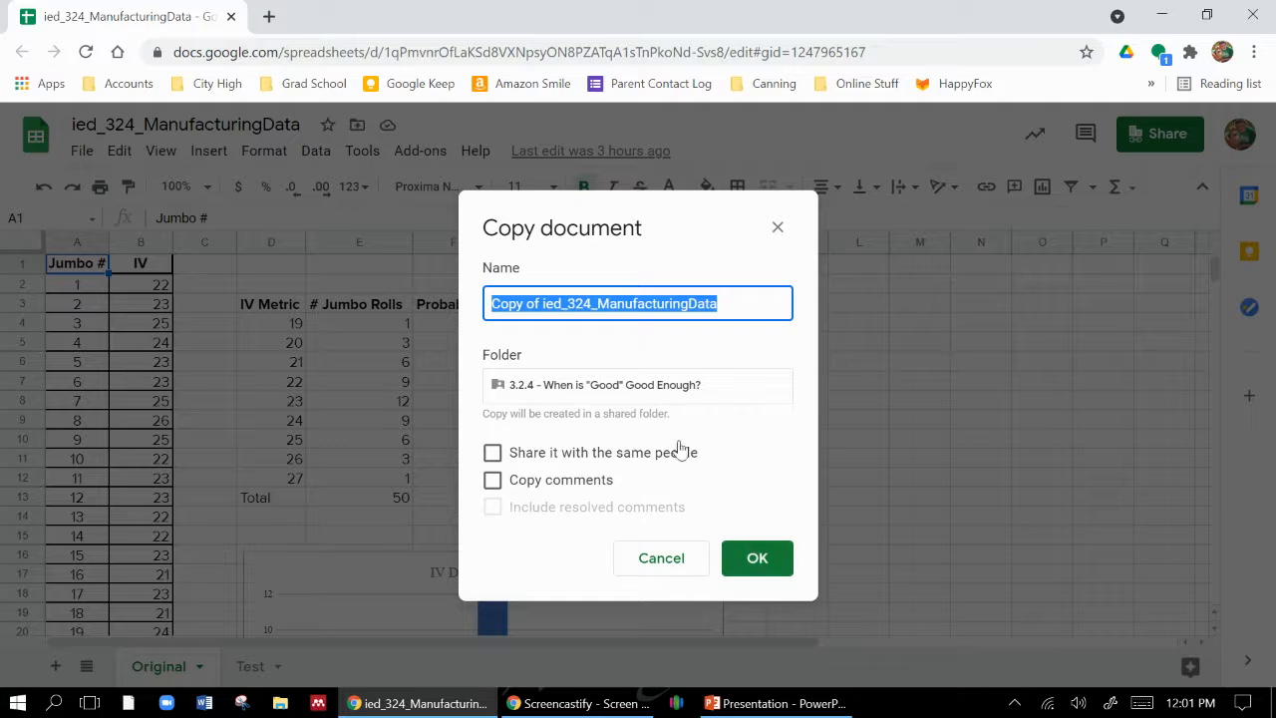
click(753, 557)
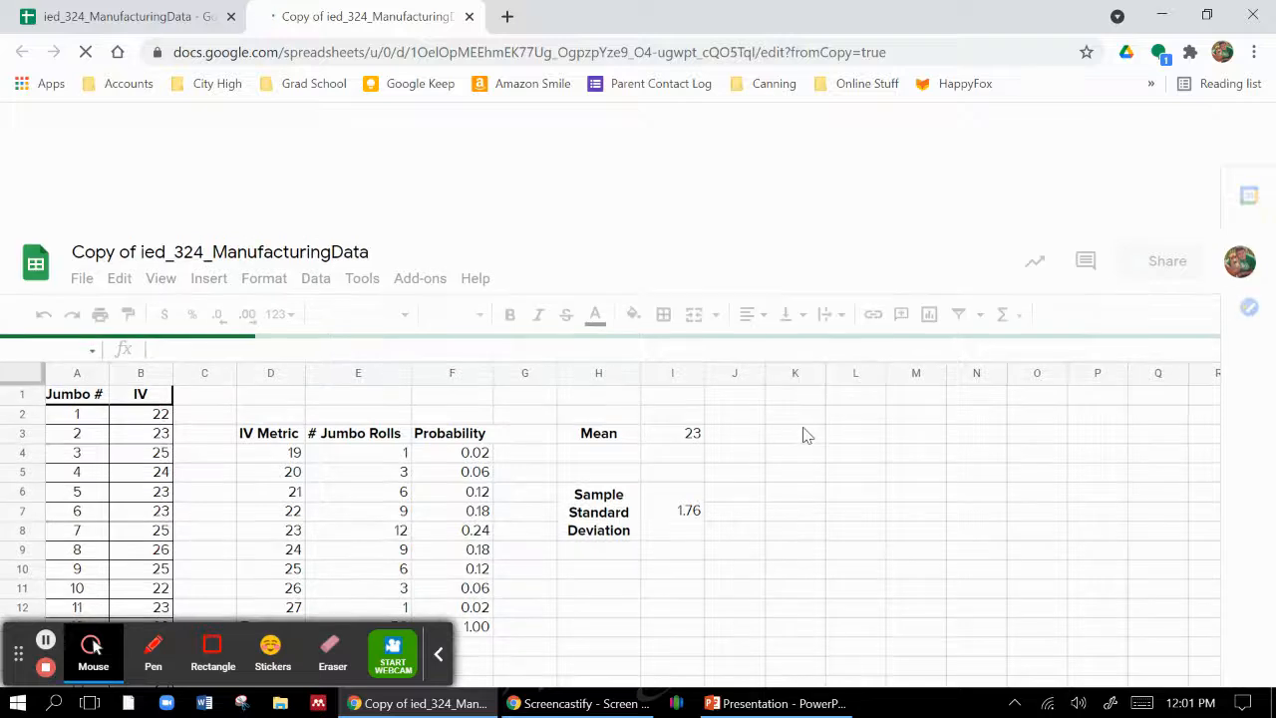
click(437, 654)
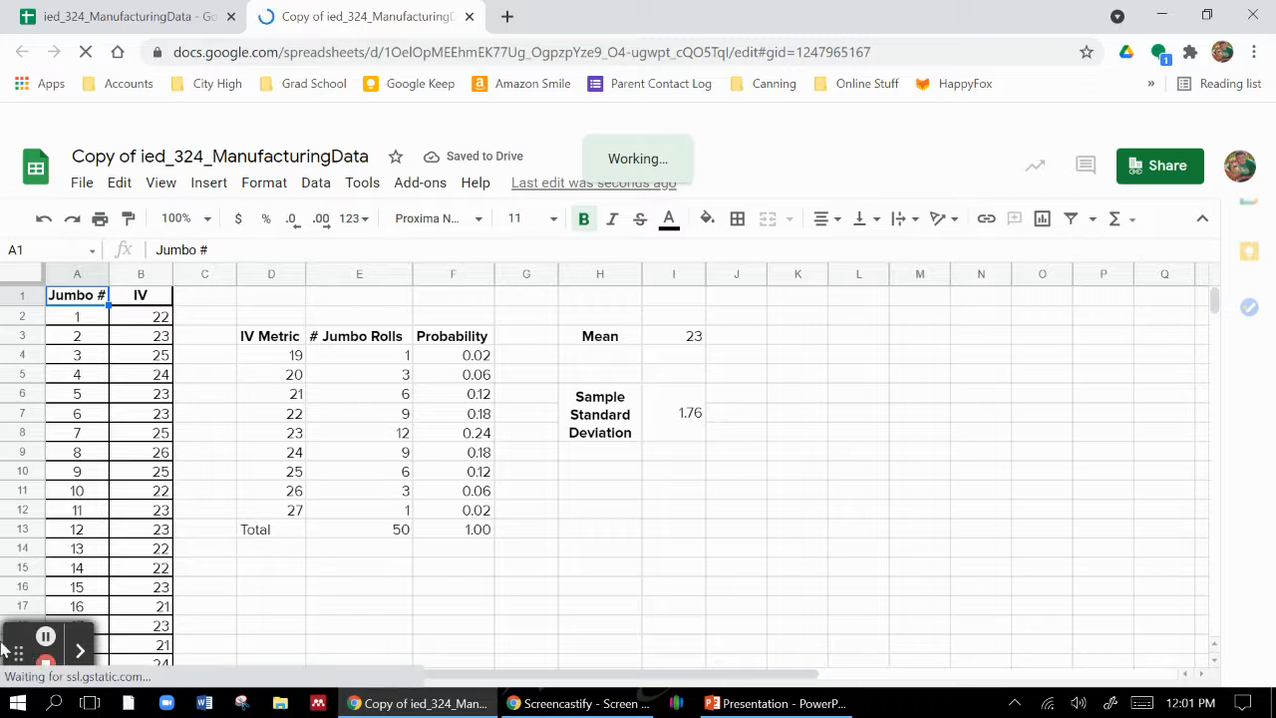
mouse_move(5, 650)
mouse_down()
mouse_move(15, 133)
mouse_move(86, 635)
mouse_move(16, 669)
mouse_up()
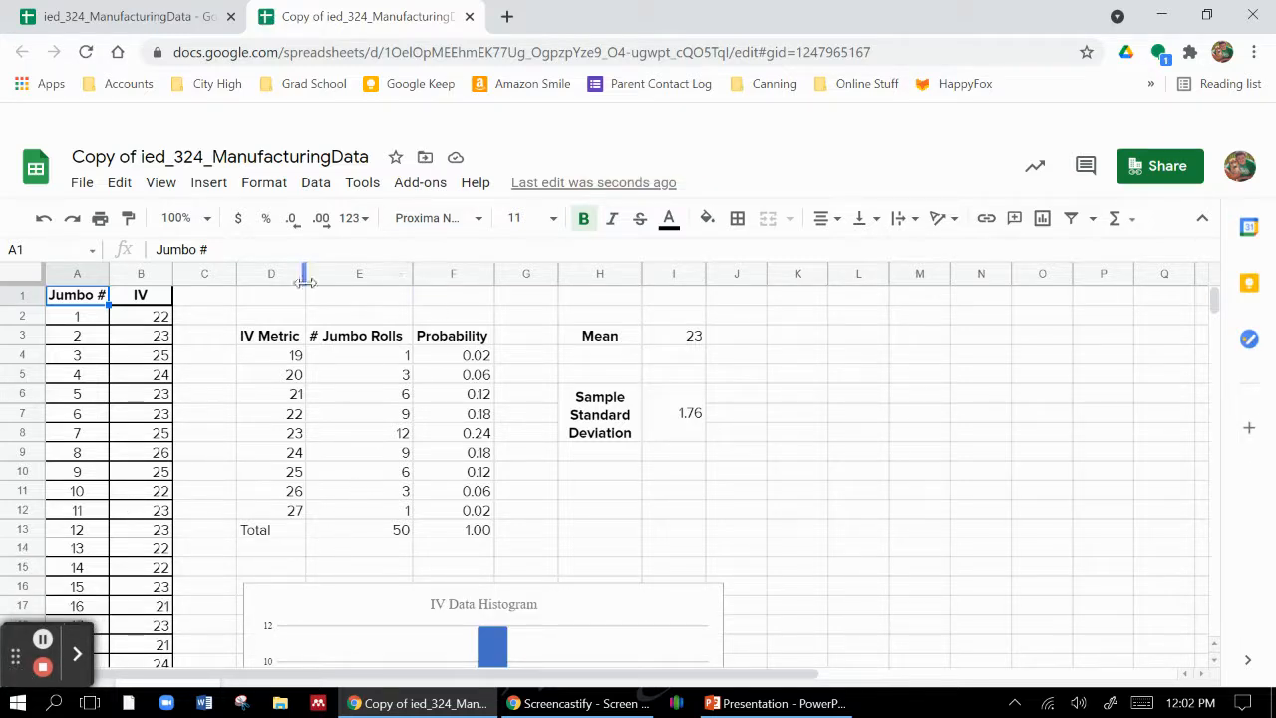
- Examine the jumbo roll IV data, the frequency and probability table, and the IV Data Histogram on the Original sheet
scroll(399, 428, down, 1)
scroll(618, 393, up, 1)
scroll(95, 329, down, 10)
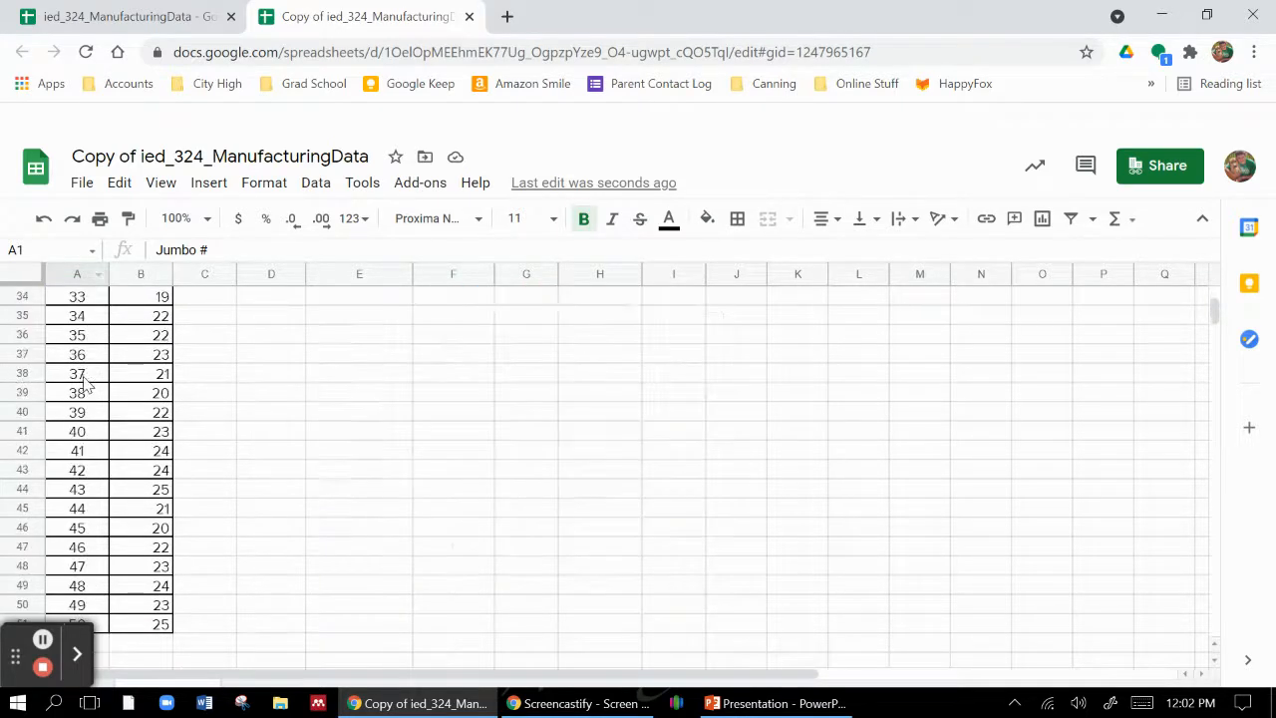
scroll(110, 457, up, 10)
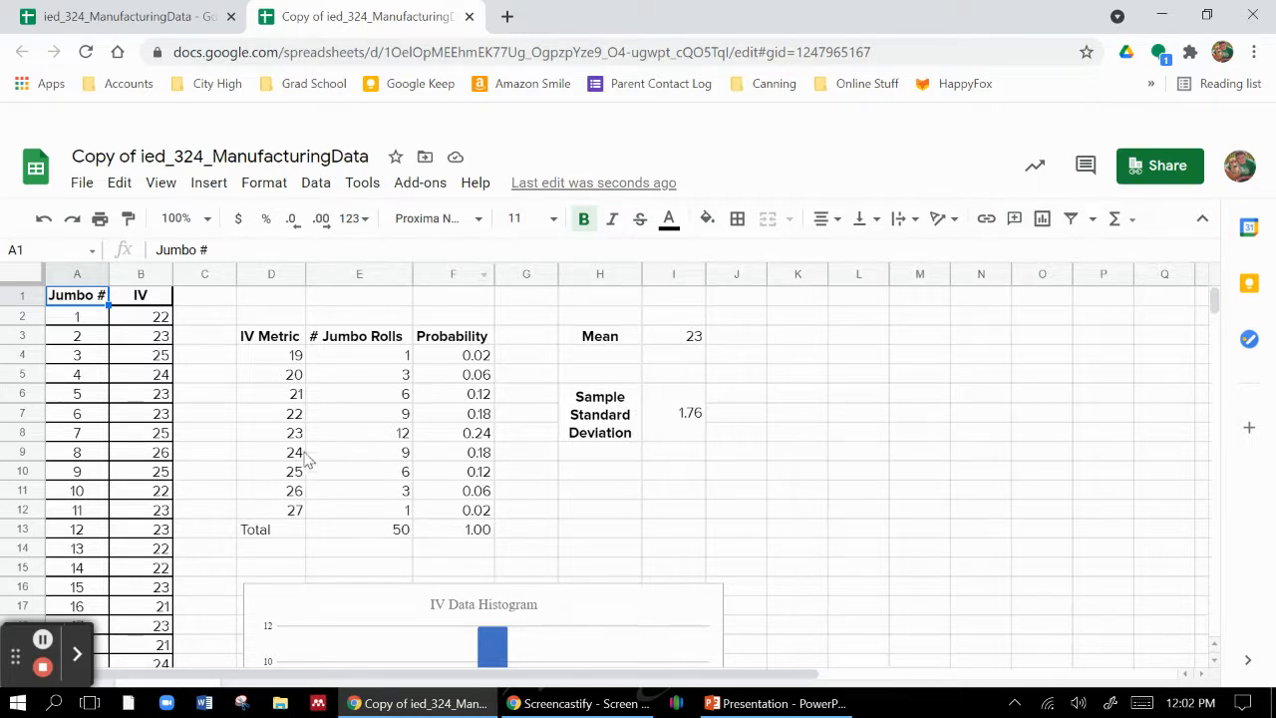
scroll(823, 459, down, 3)
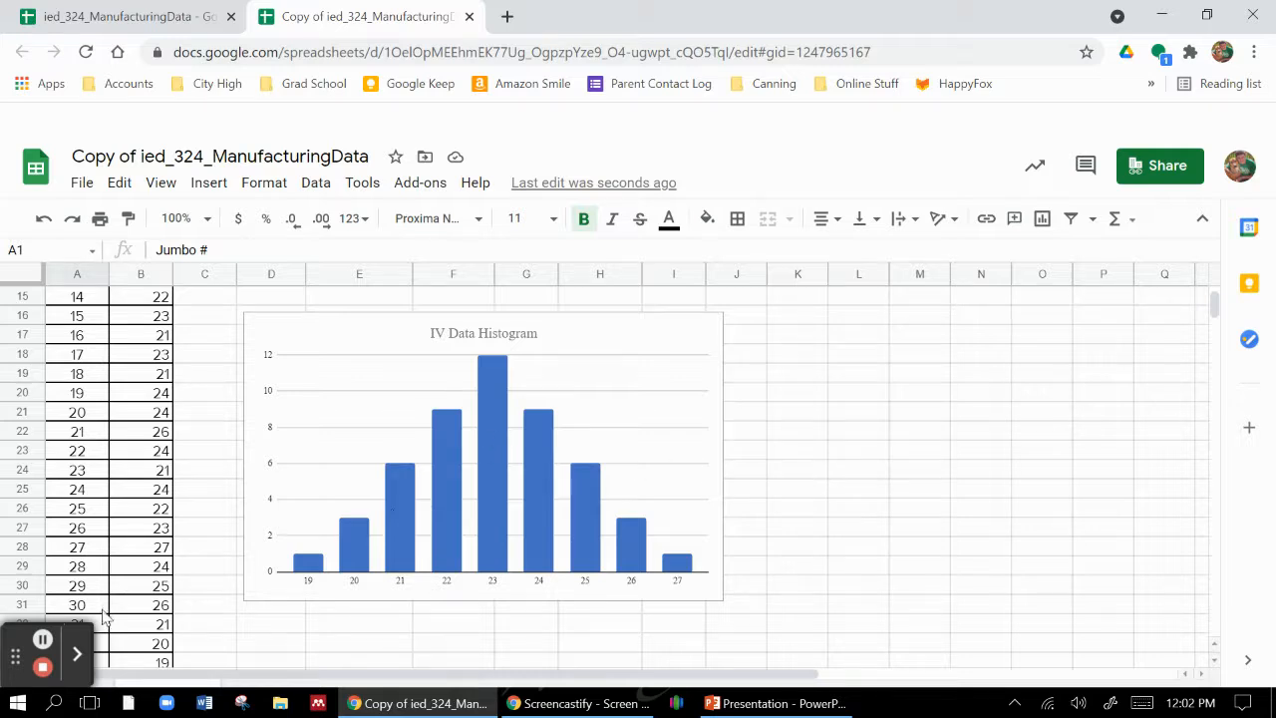
drag(15, 655, 15, 568)
scroll(448, 588, down, 3)
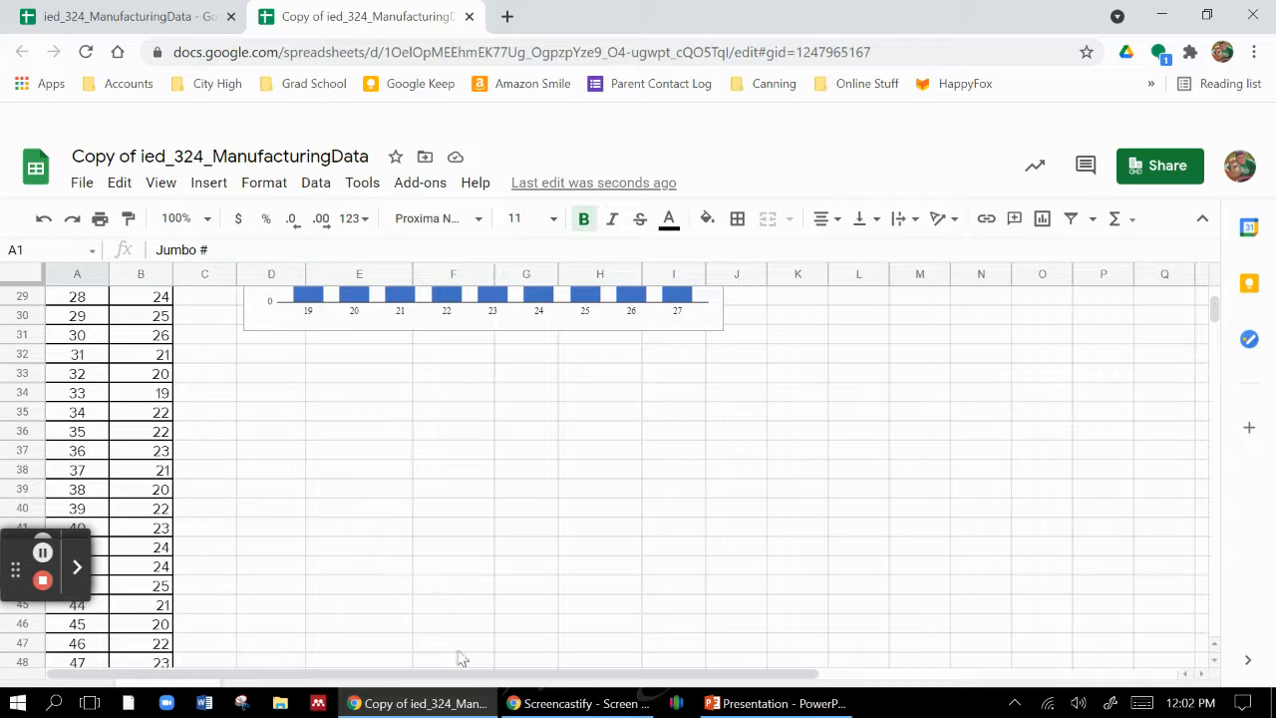
drag(1153, 8, 877, 5)
- On the Test sheet, enter the labels "Sample Mean" in H3 and "Sample Standard Deviation" in H6
click(87, 674)
click(253, 675)
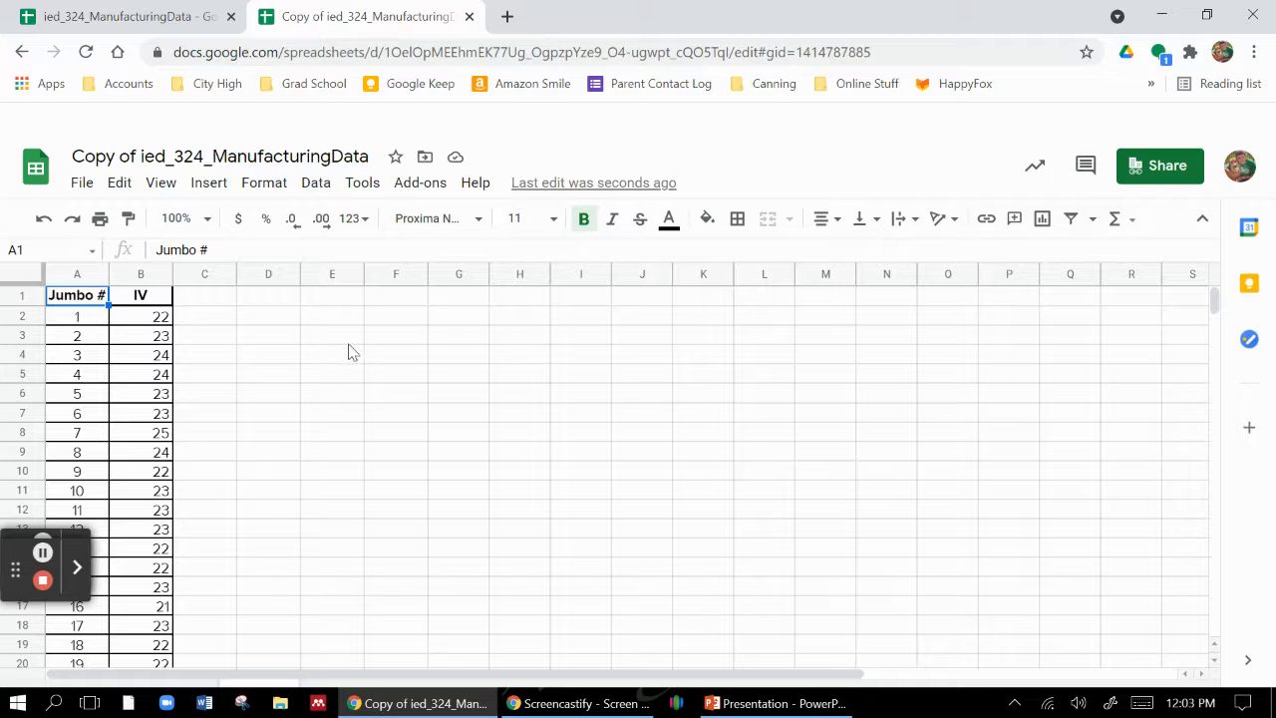
click(537, 343)
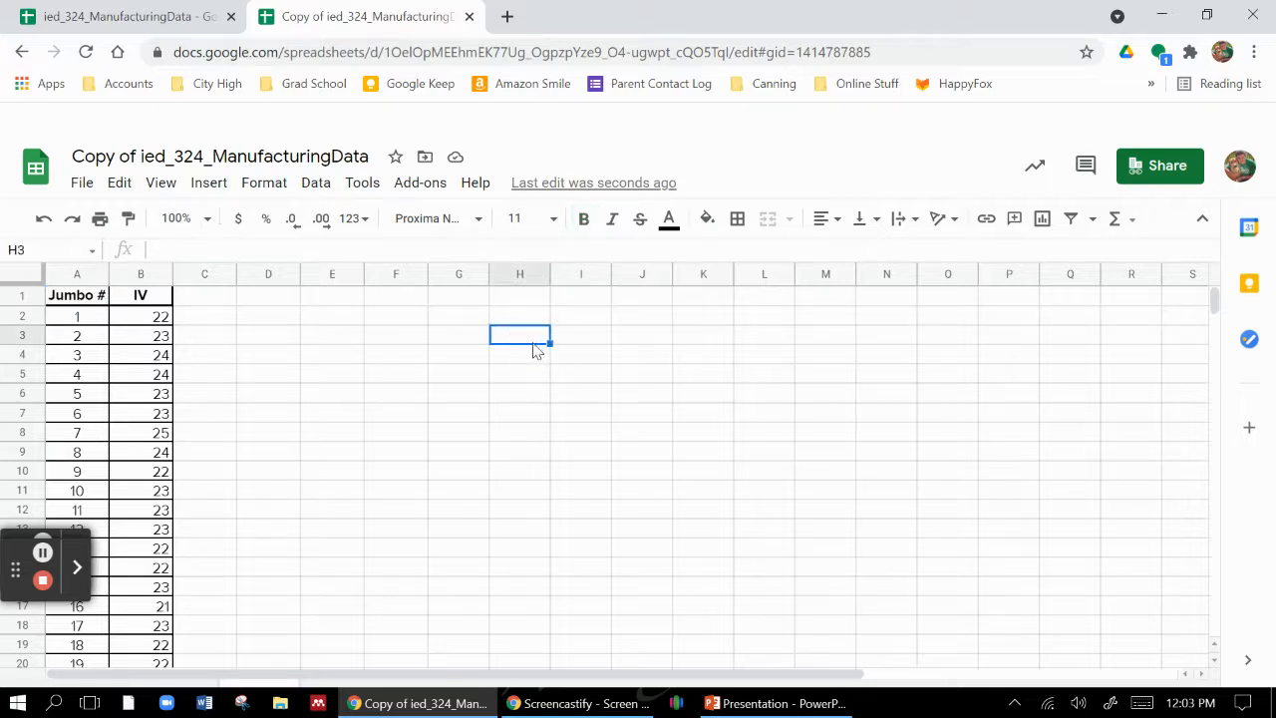
text(Sample Mean)
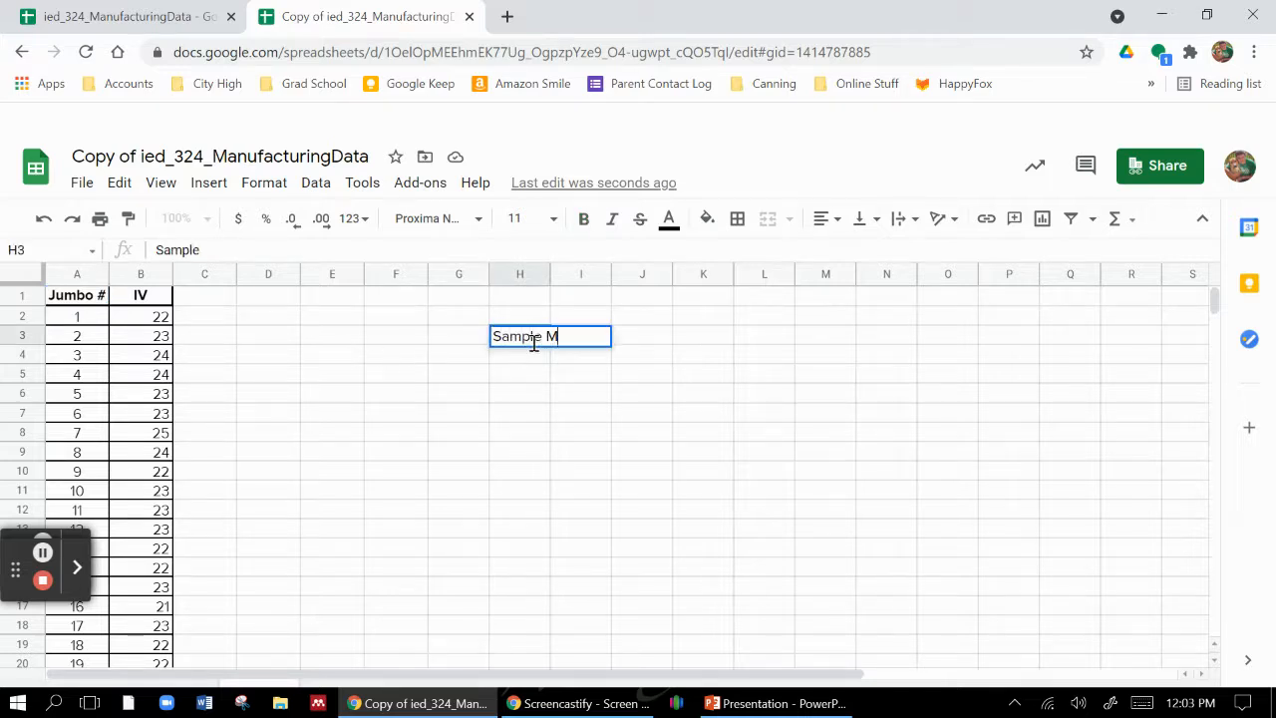
key(Return)
key(Down)
key(Down)
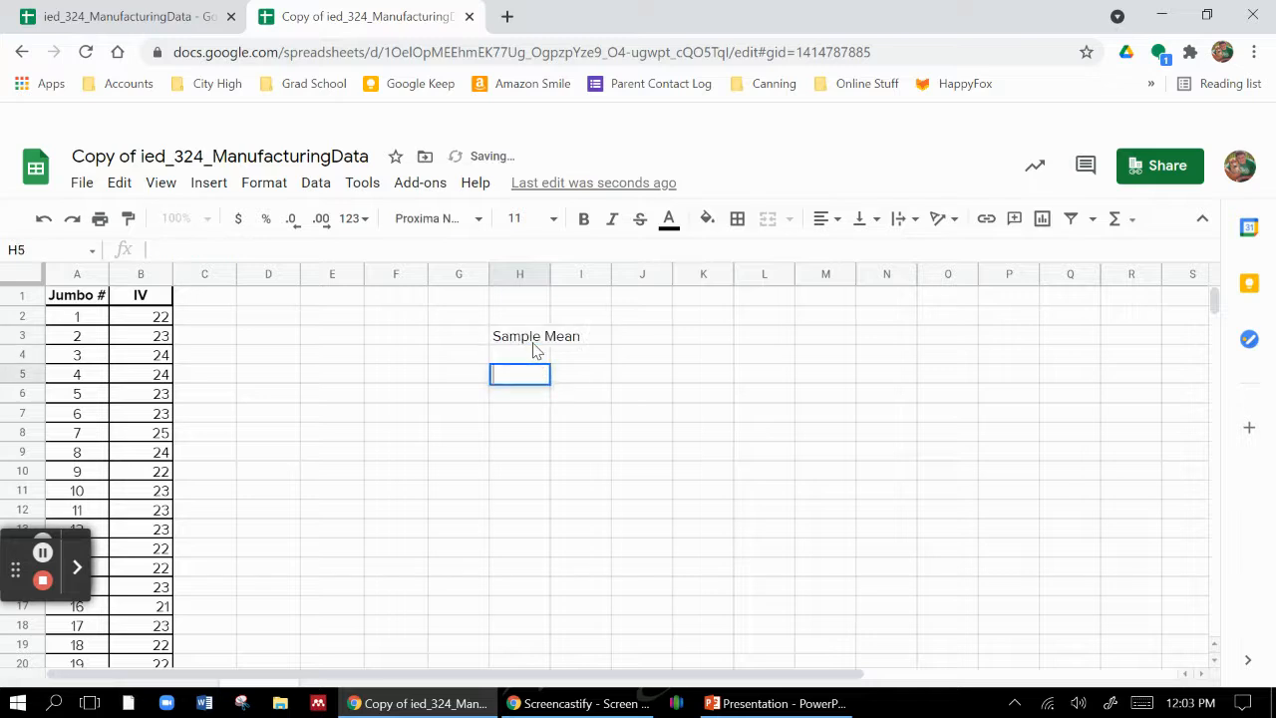
text(Sample )
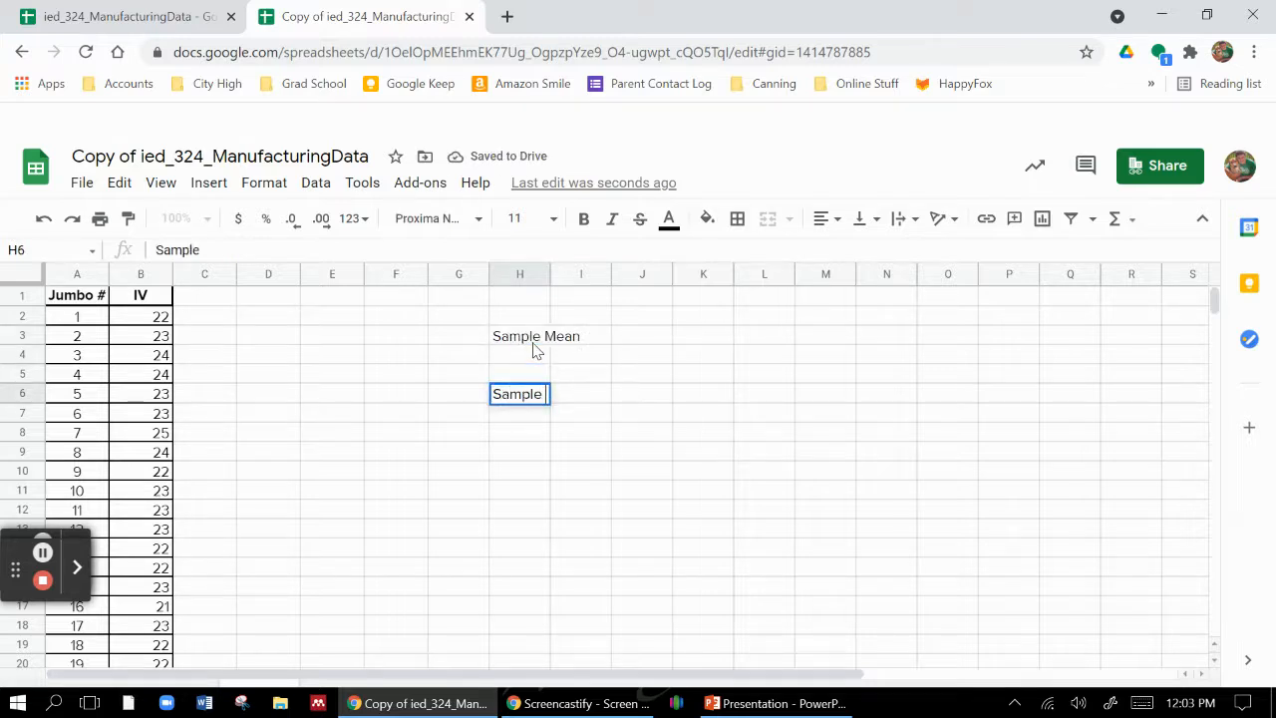
text(Standard Deviation)
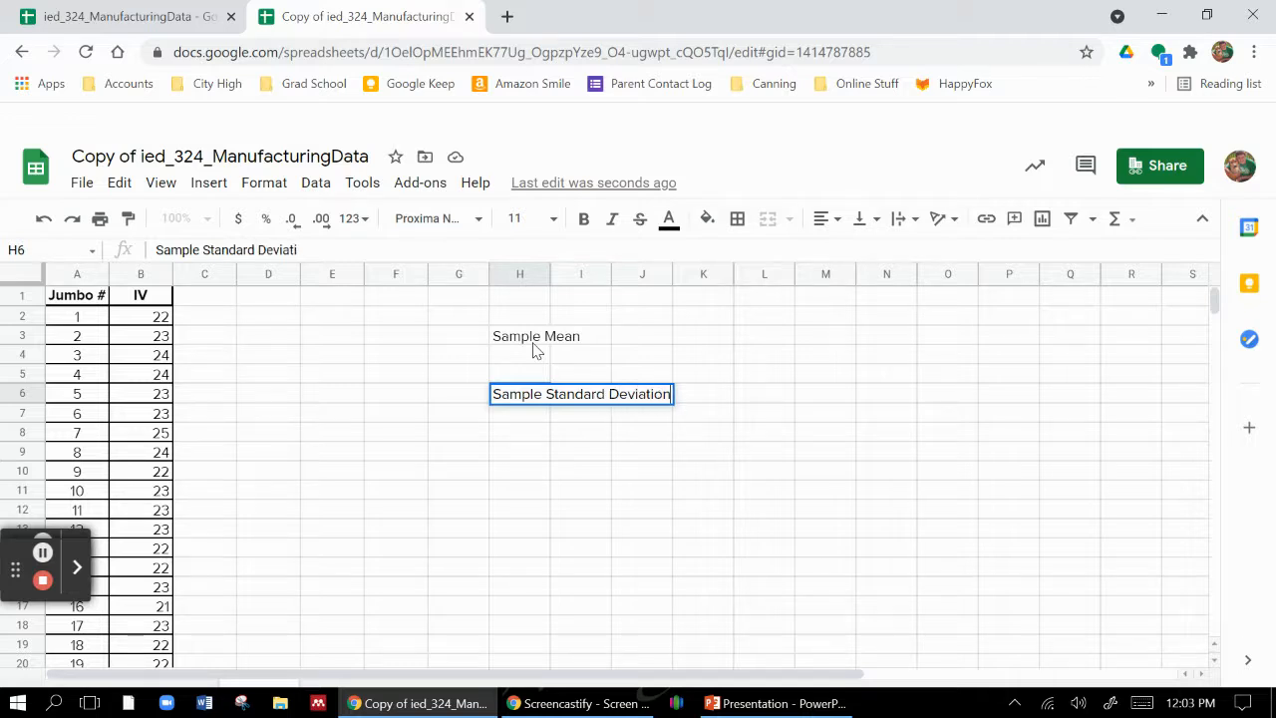
click(639, 454)
- Calculate the sample mean of the IV values in I3 with the AVERAGE function over B2:B51
click(601, 339)
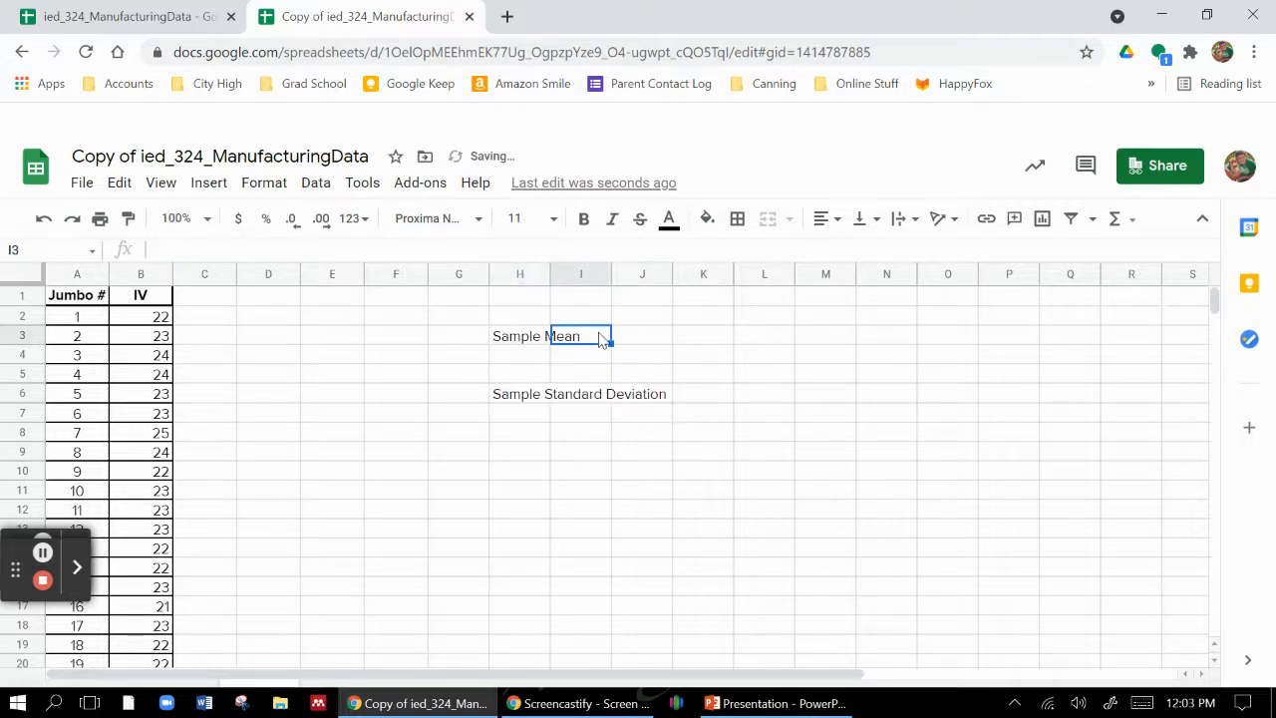
text(=)
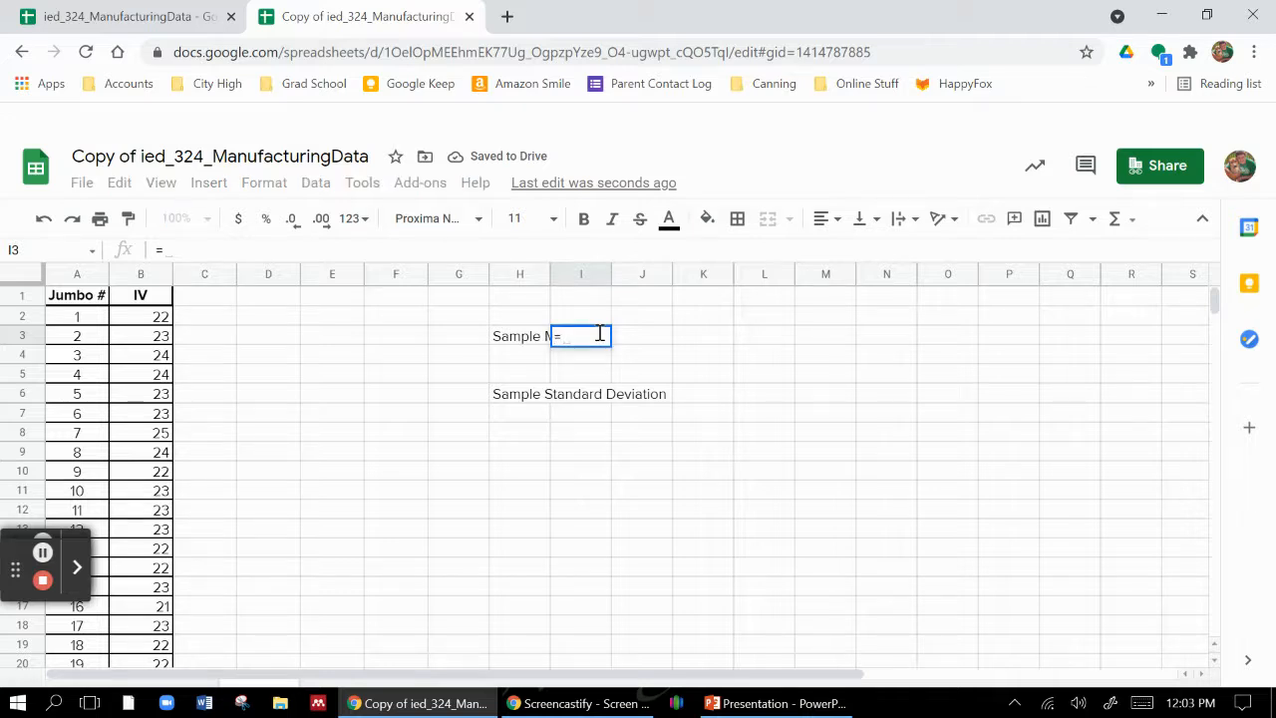
text(av)
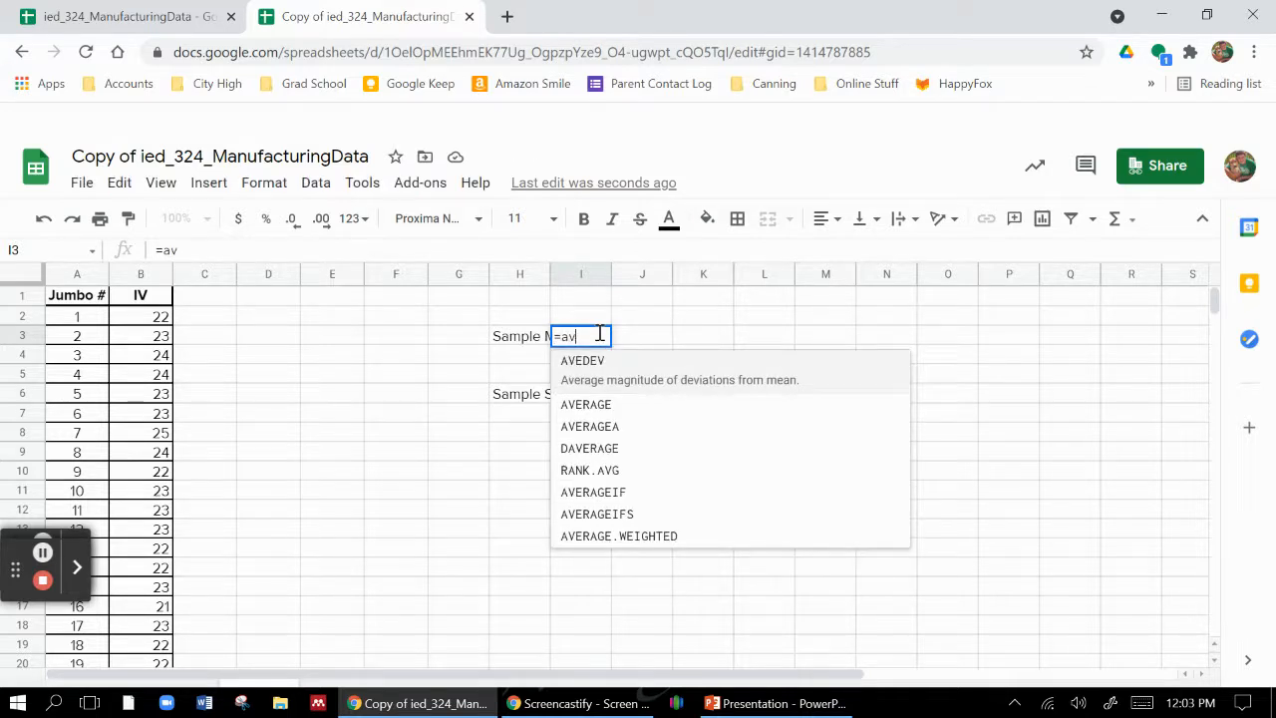
click(583, 411)
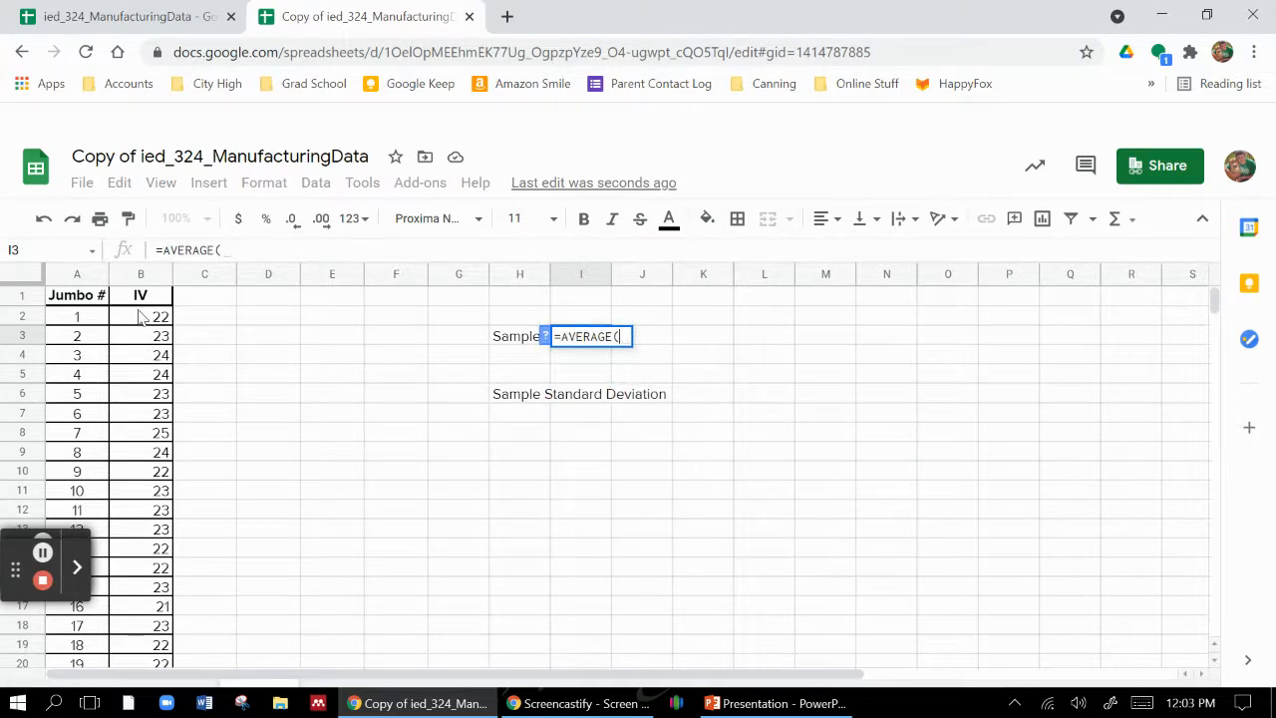
drag(144, 319, 164, 626)
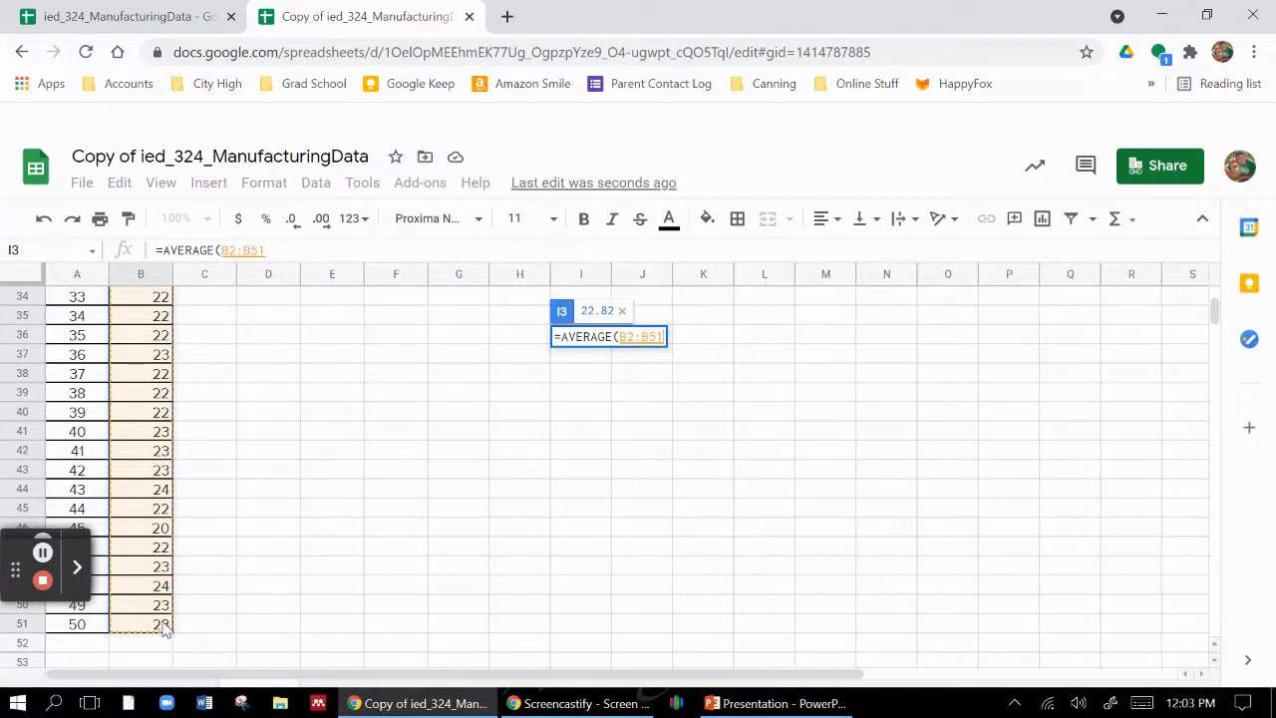
key(Return)
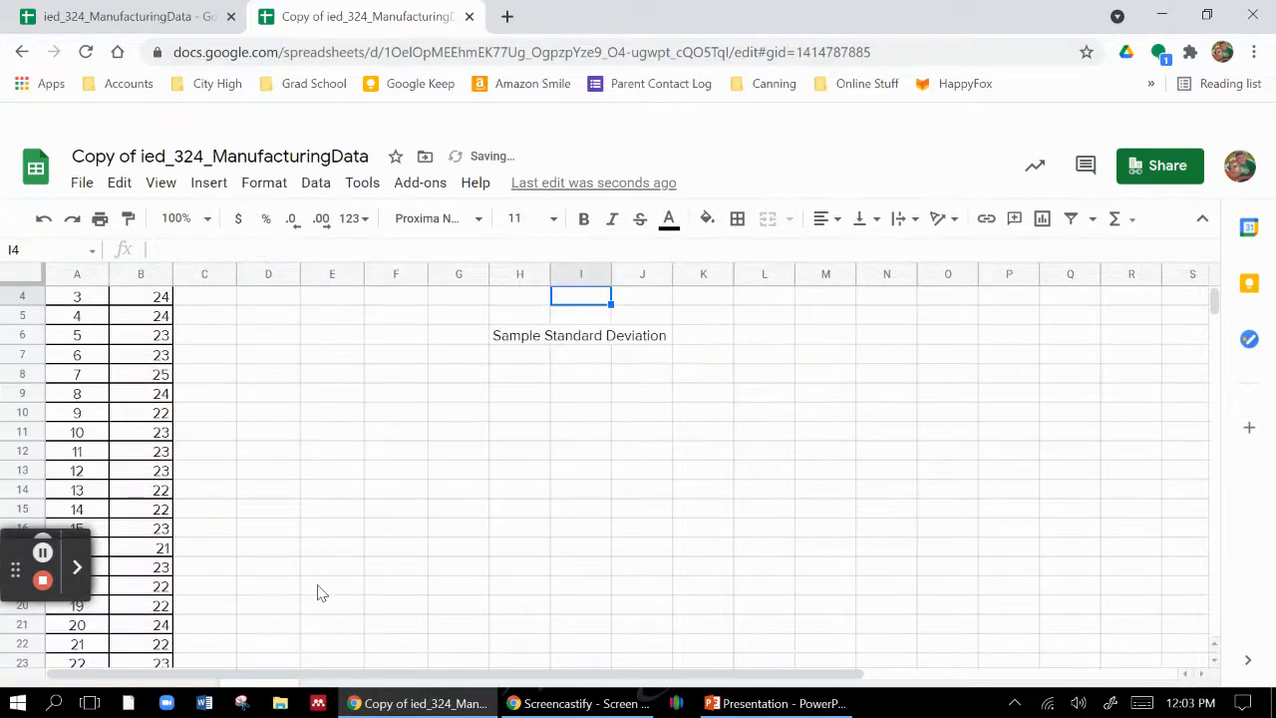
scroll(610, 438, up, 1)
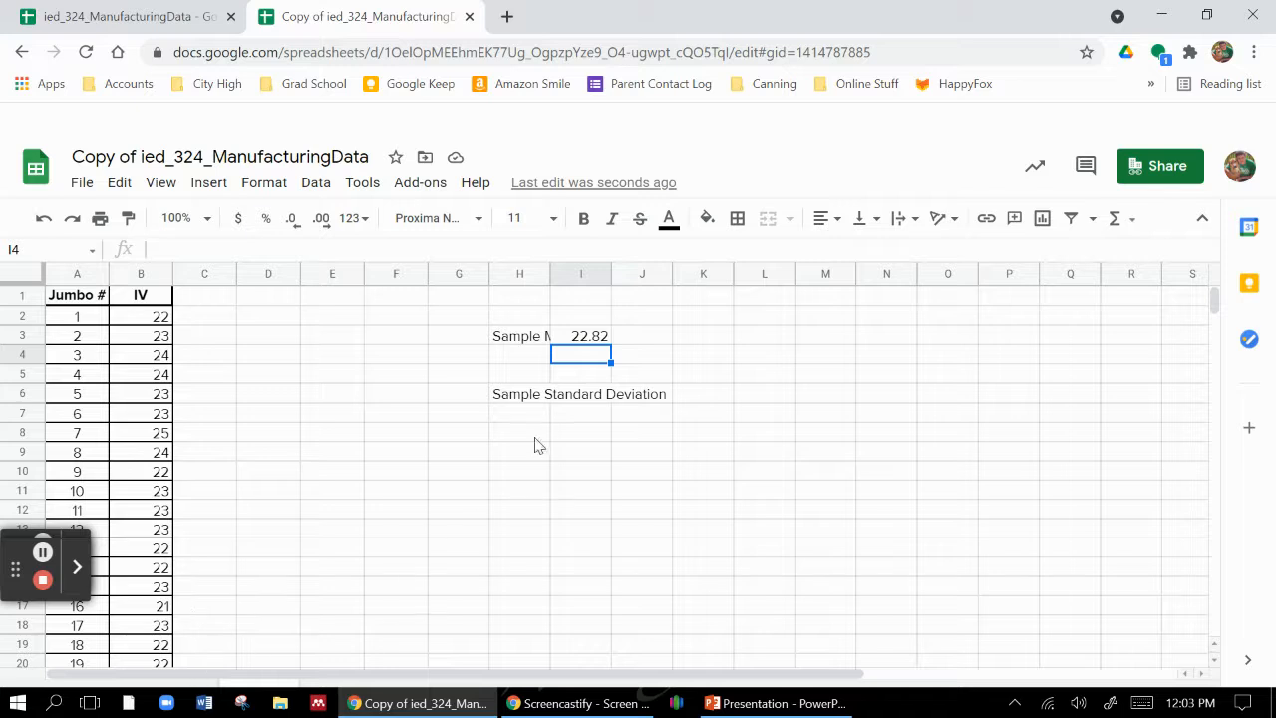
- Calculate the sample standard deviation of the IV values in I6 with the STDEV.S function over B2:B51
click(592, 395)
text(=)
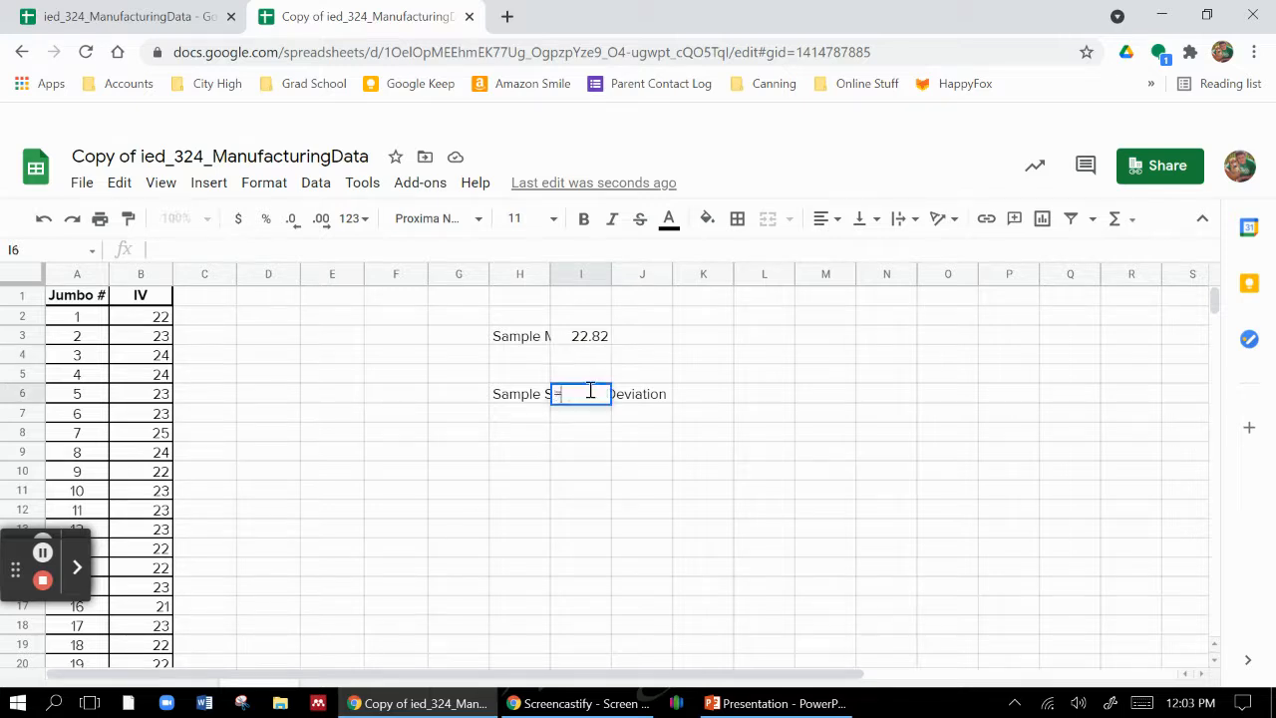
text(st)
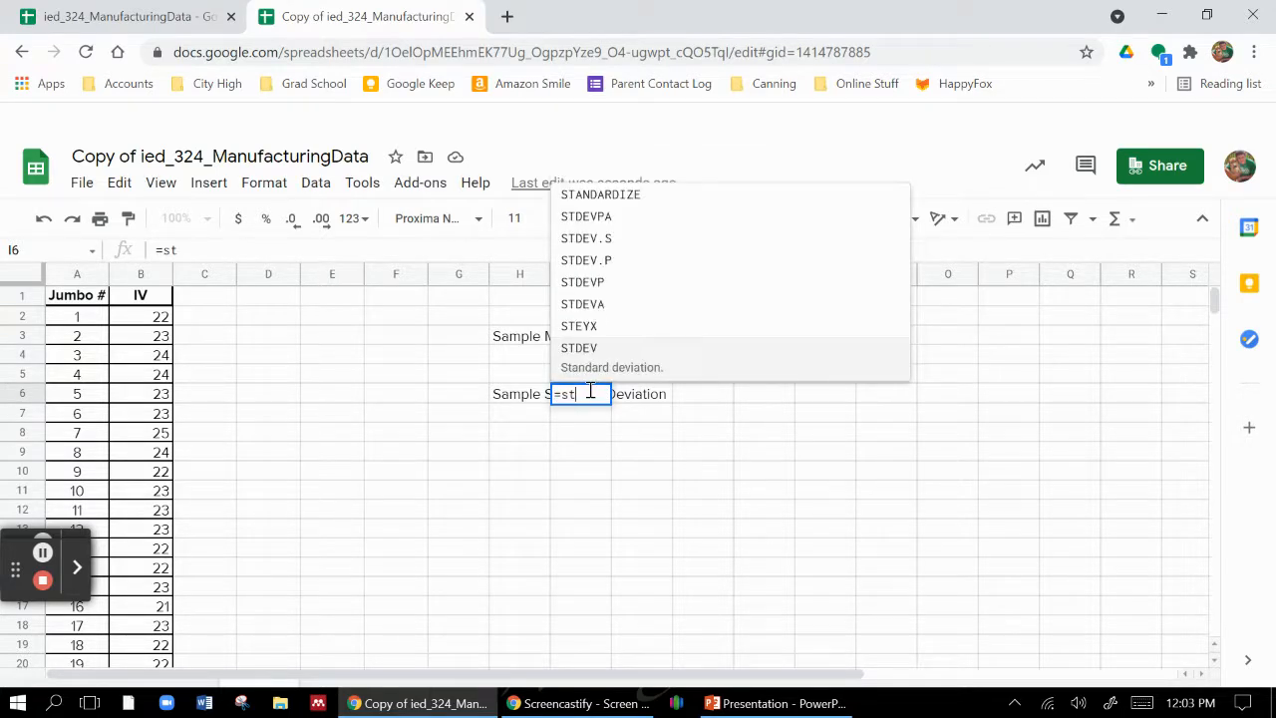
click(646, 248)
drag(144, 319, 149, 592)
key(Return)
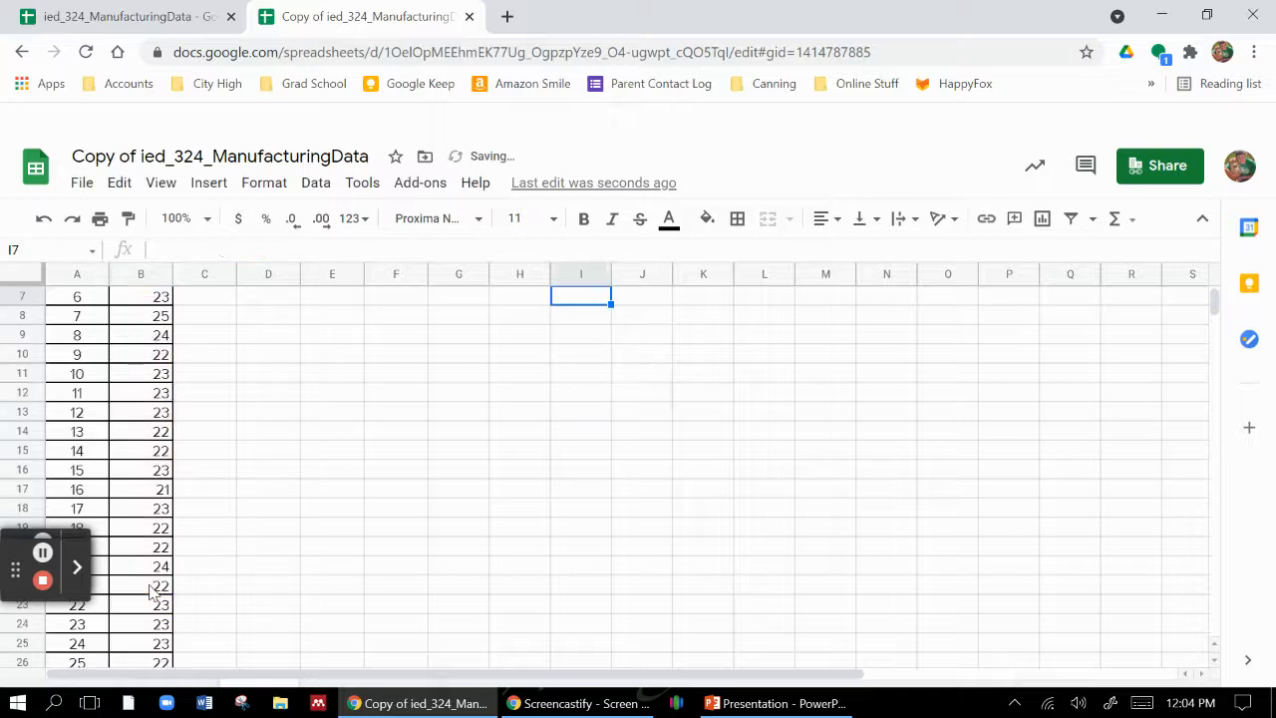
scroll(389, 498, up, 2)
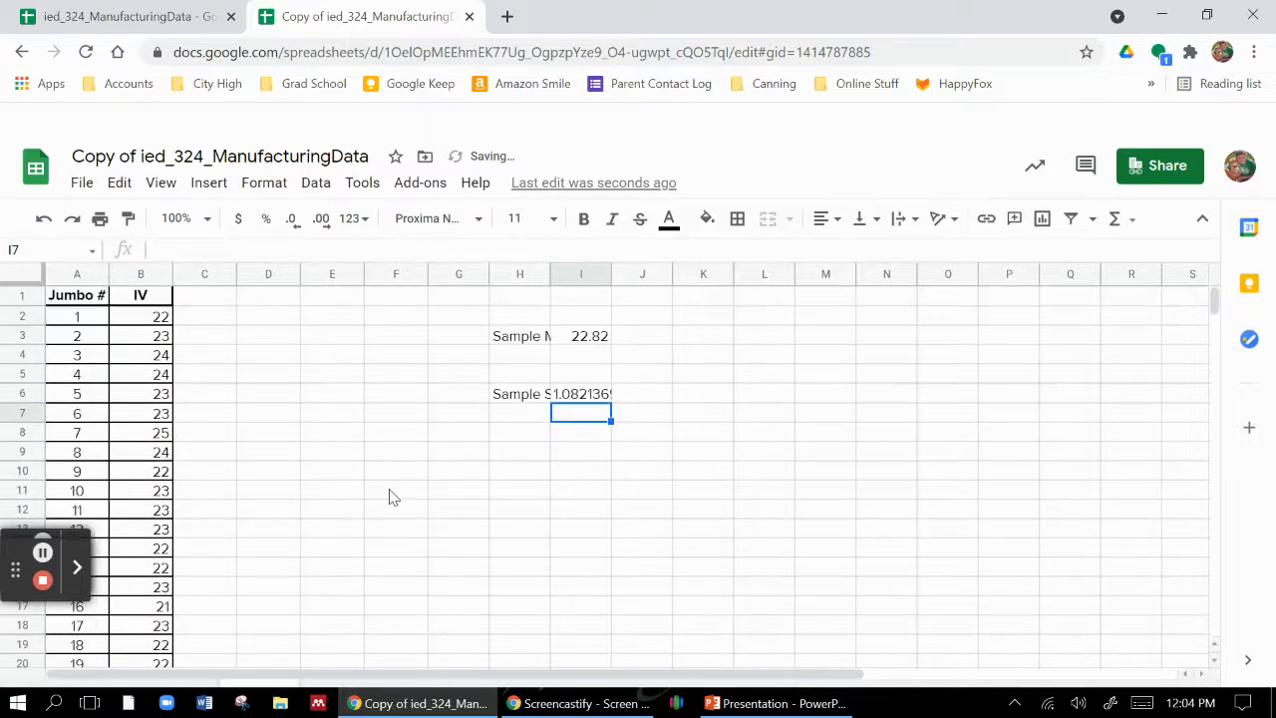
- Check the standard deviation formula in I6 and compare the Test statistics with the mean and standard deviation on the Original sheet
click(590, 398)
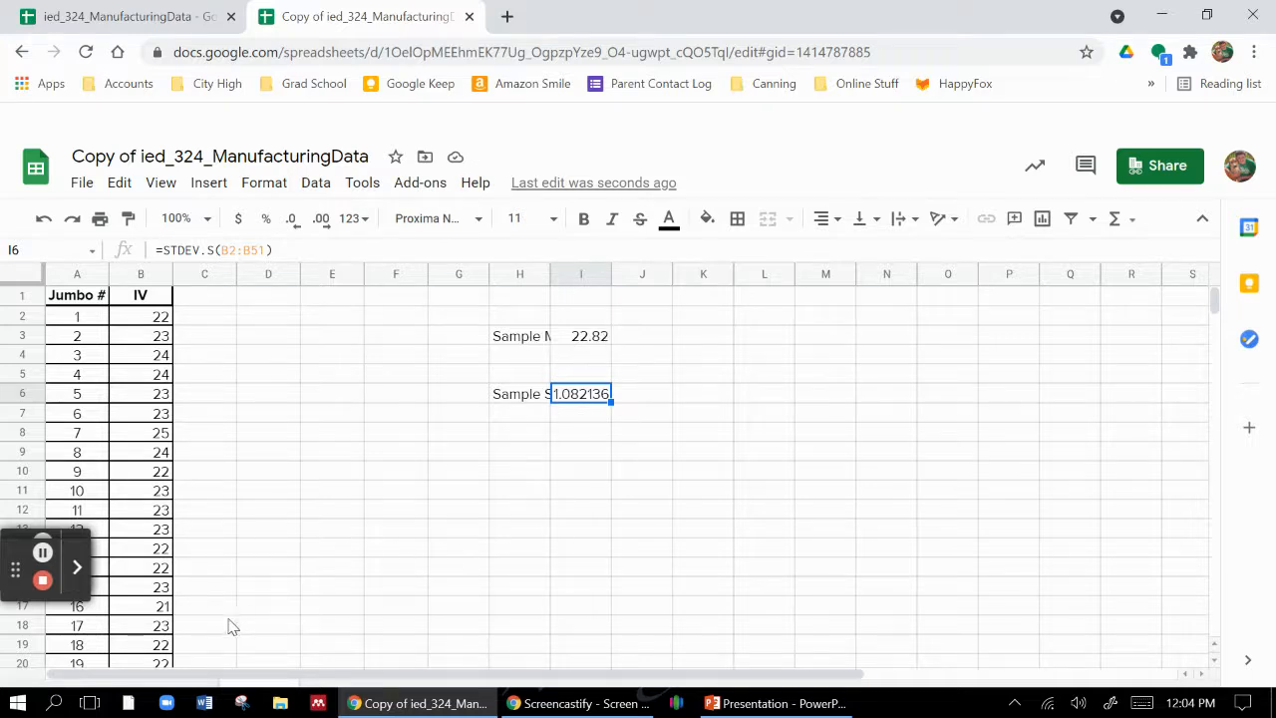
click(193, 685)
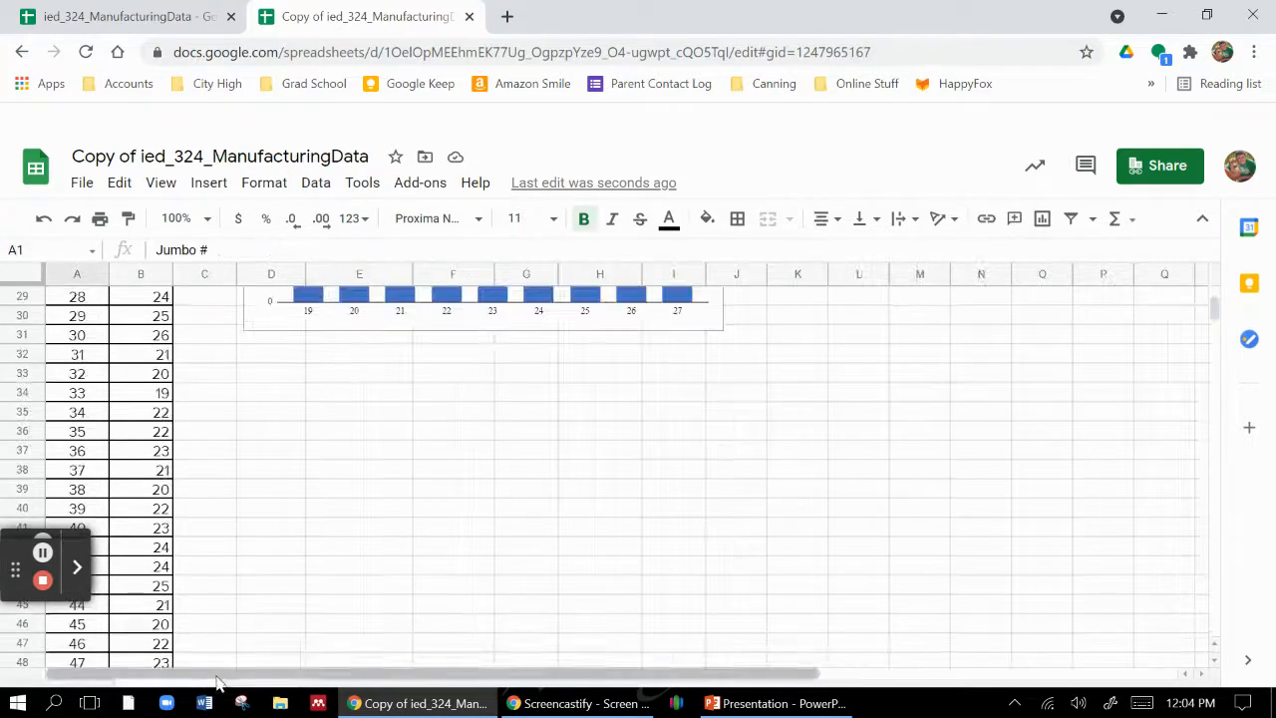
scroll(441, 521, up, 6)
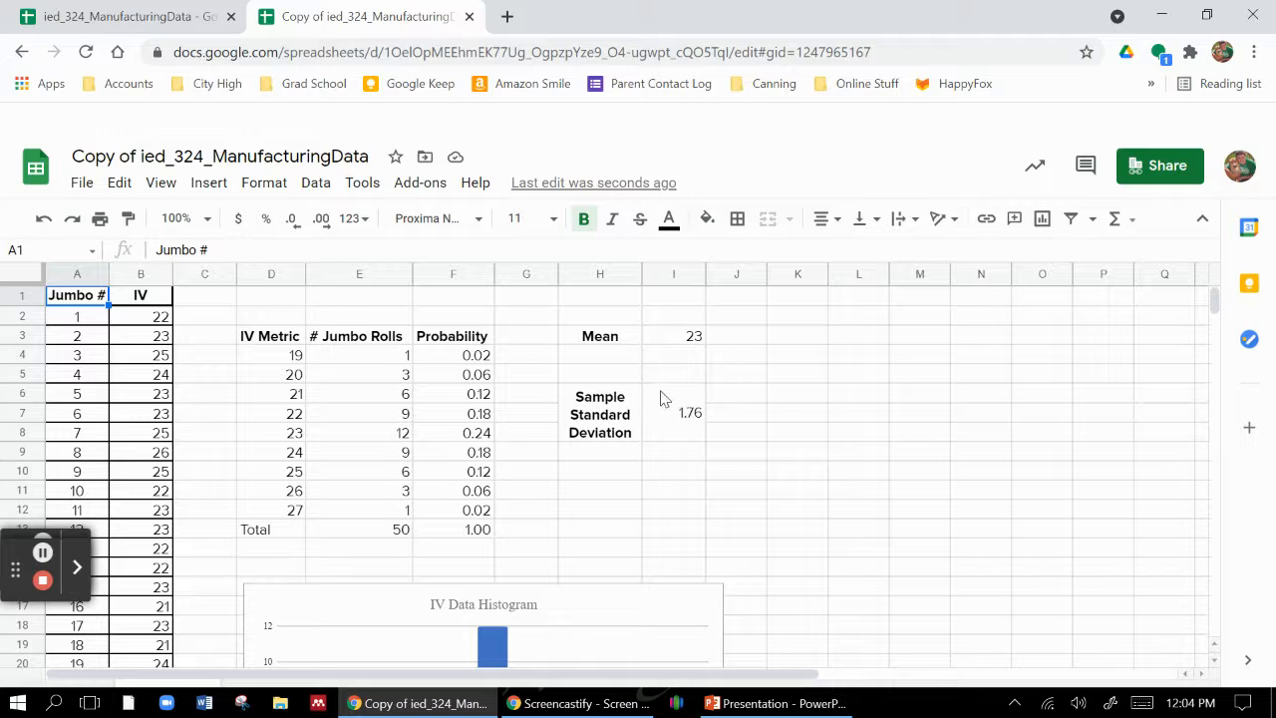
click(245, 687)
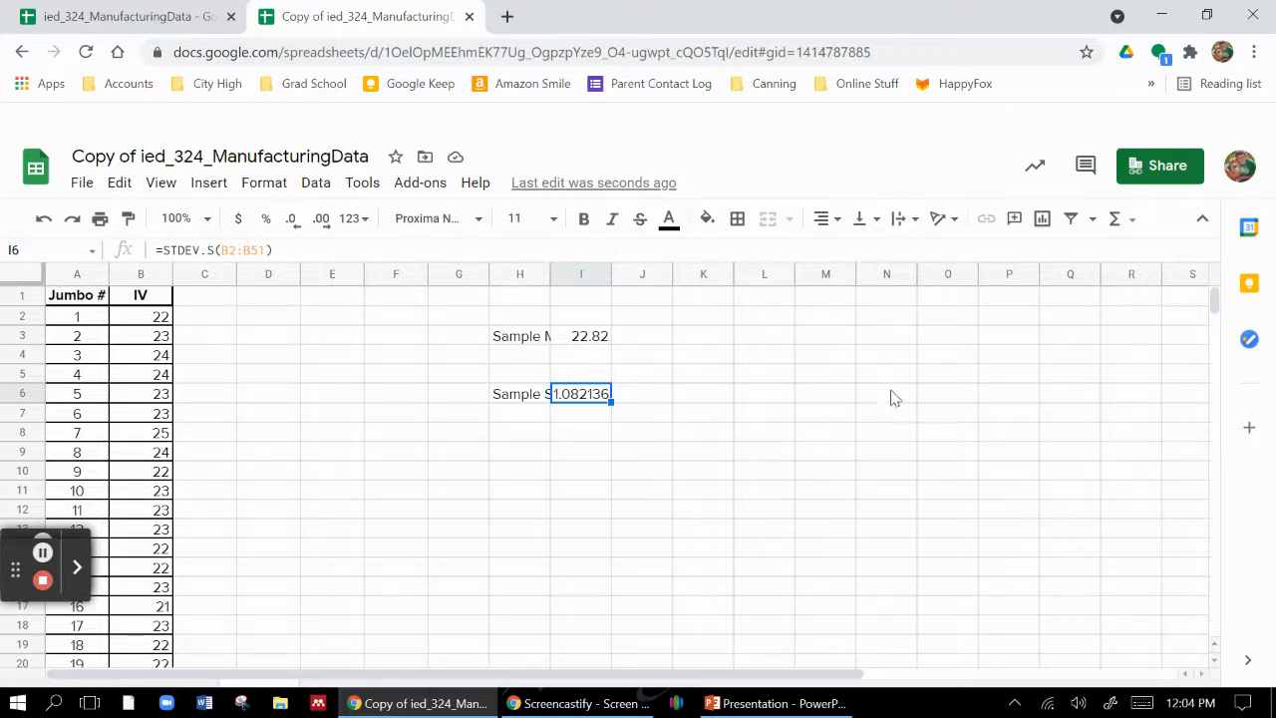
- Insert a chart of the IV values in B2:B51 on the Test sheet
click(152, 318)
drag(155, 351, 149, 471)
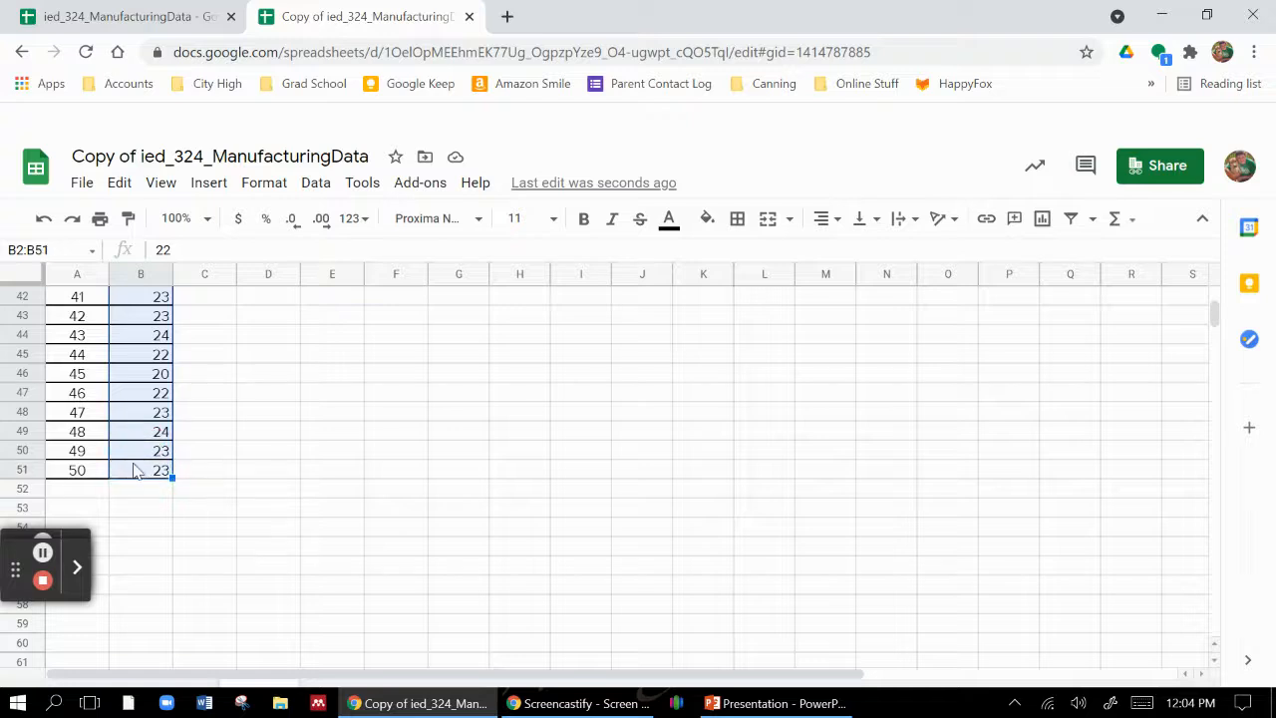
click(208, 184)
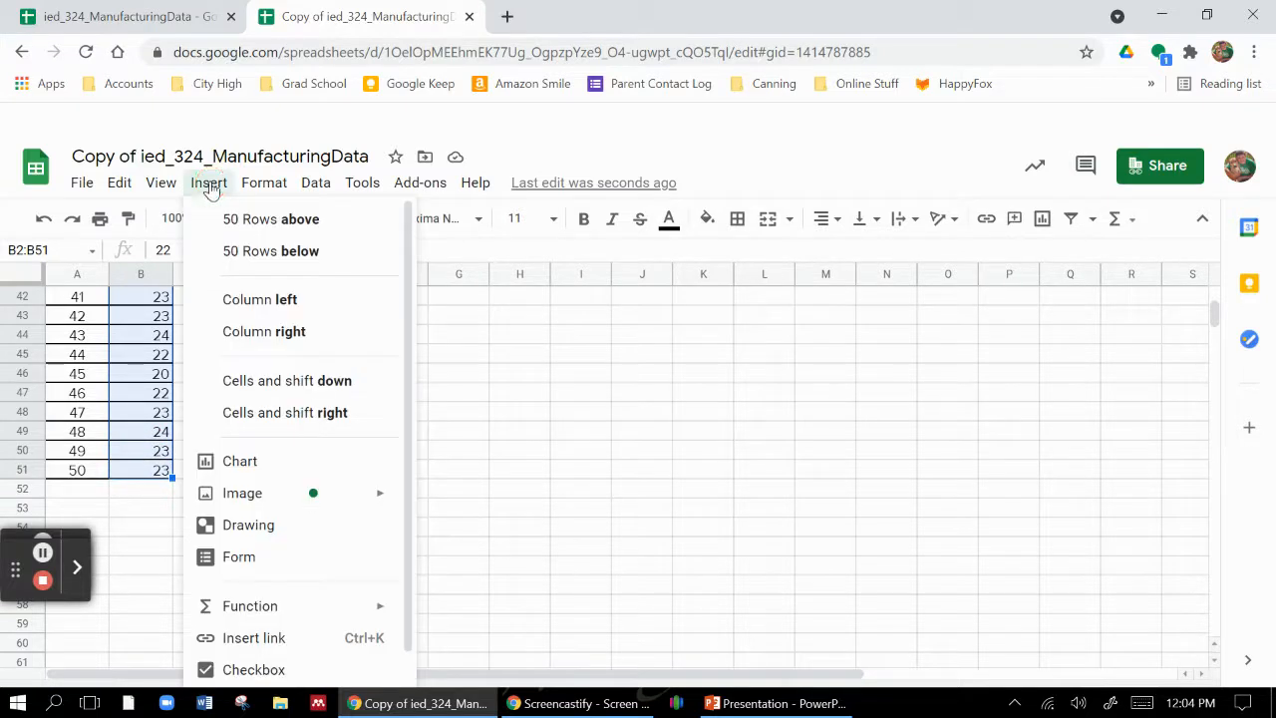
click(229, 466)
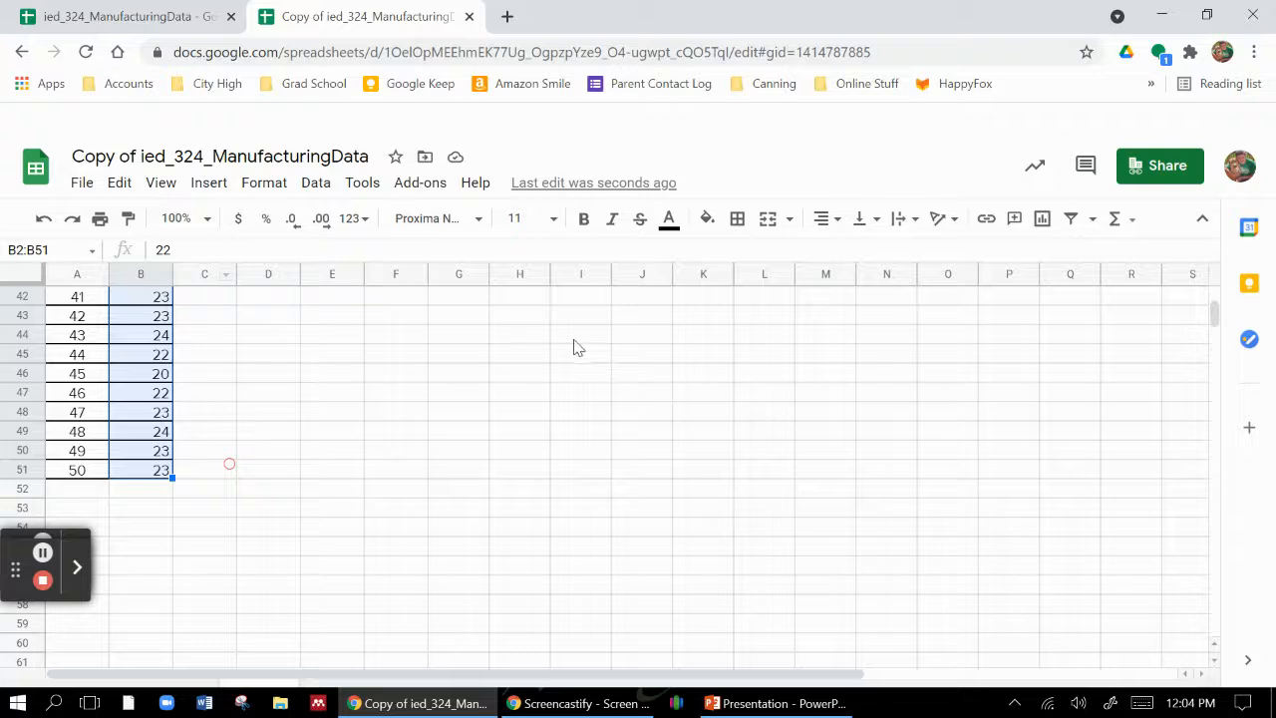
scroll(576, 359, up, 10)
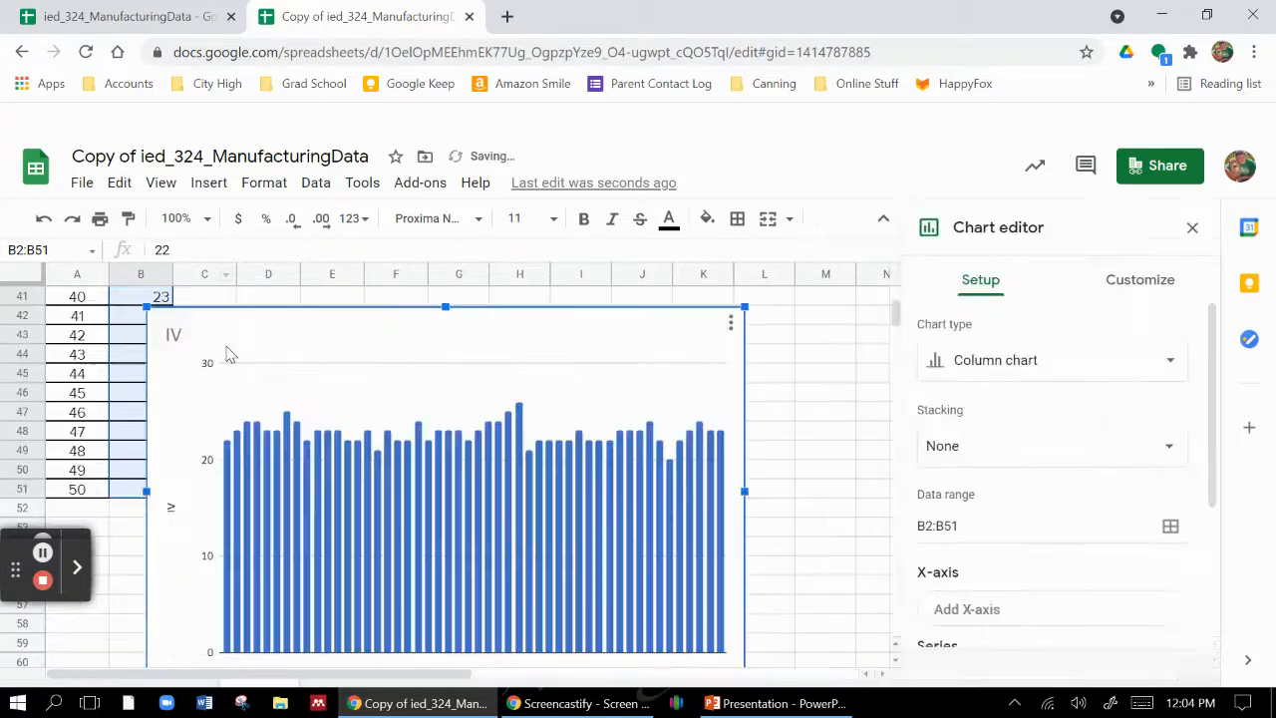
scroll(544, 558, down, 3)
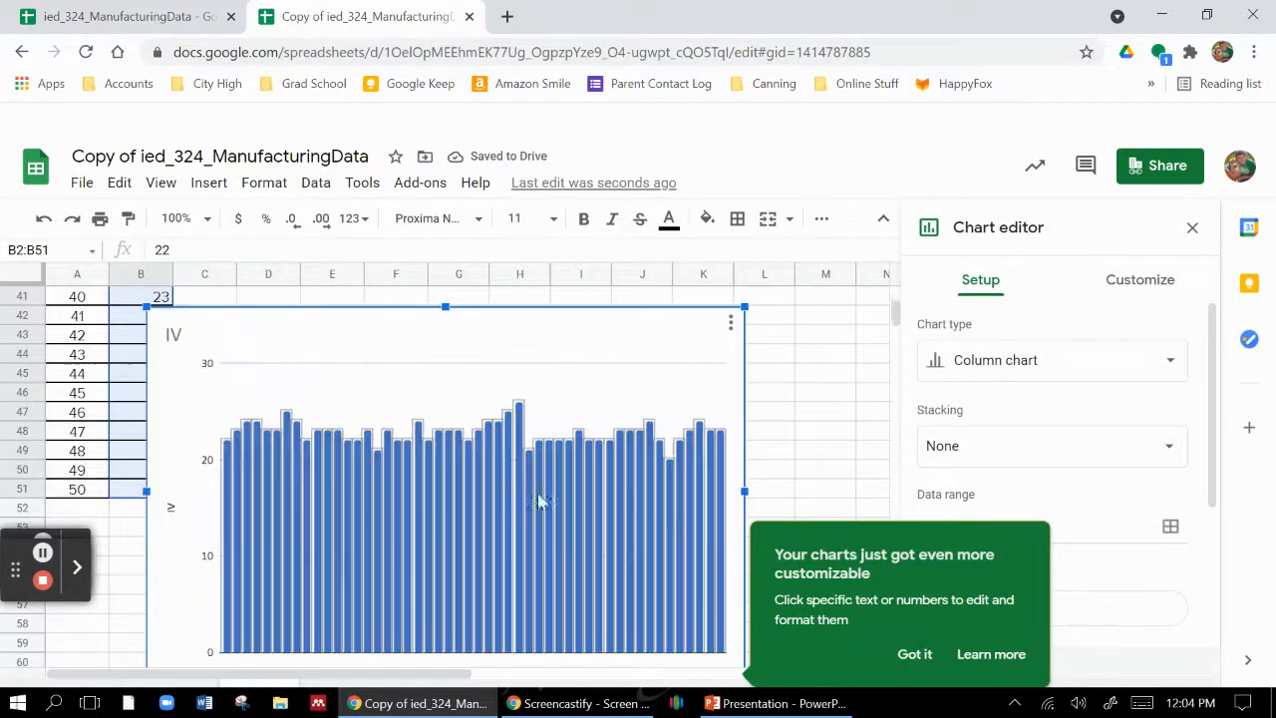
- Dismiss the chart customization tip and change the IV column chart to the suggested histogram
scroll(528, 490, down, 1)
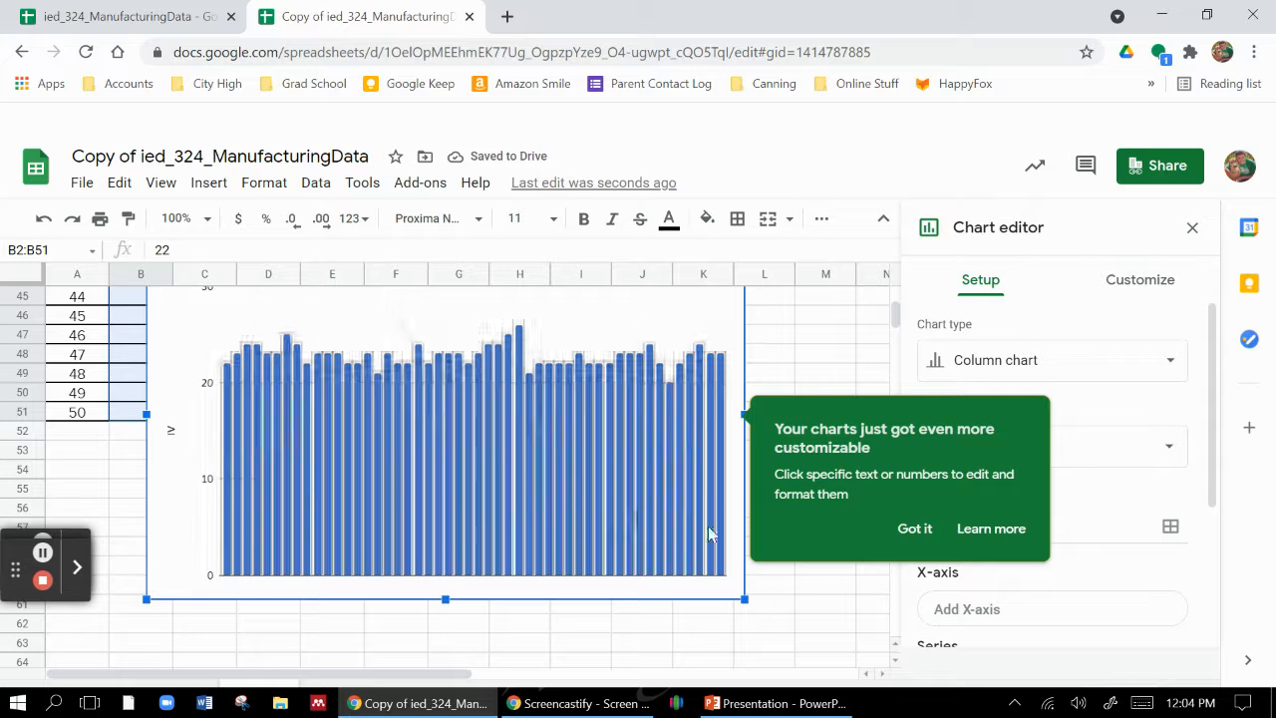
click(914, 529)
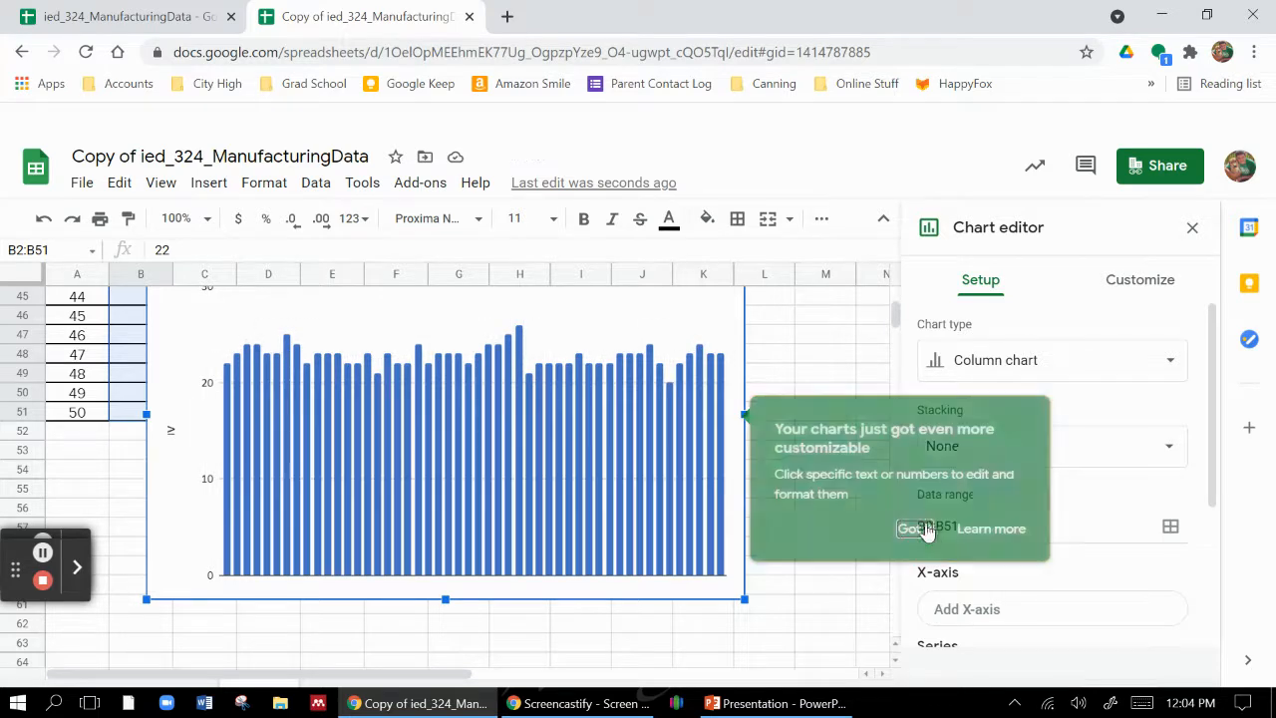
click(1046, 365)
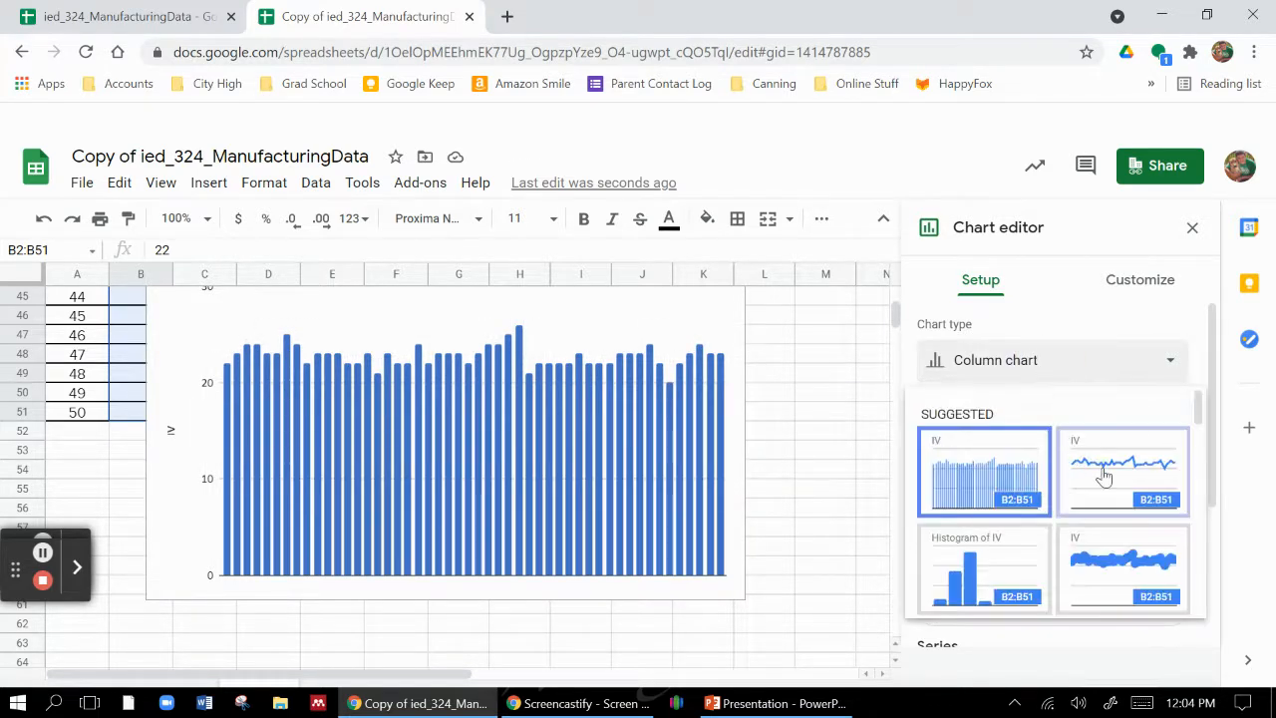
click(990, 569)
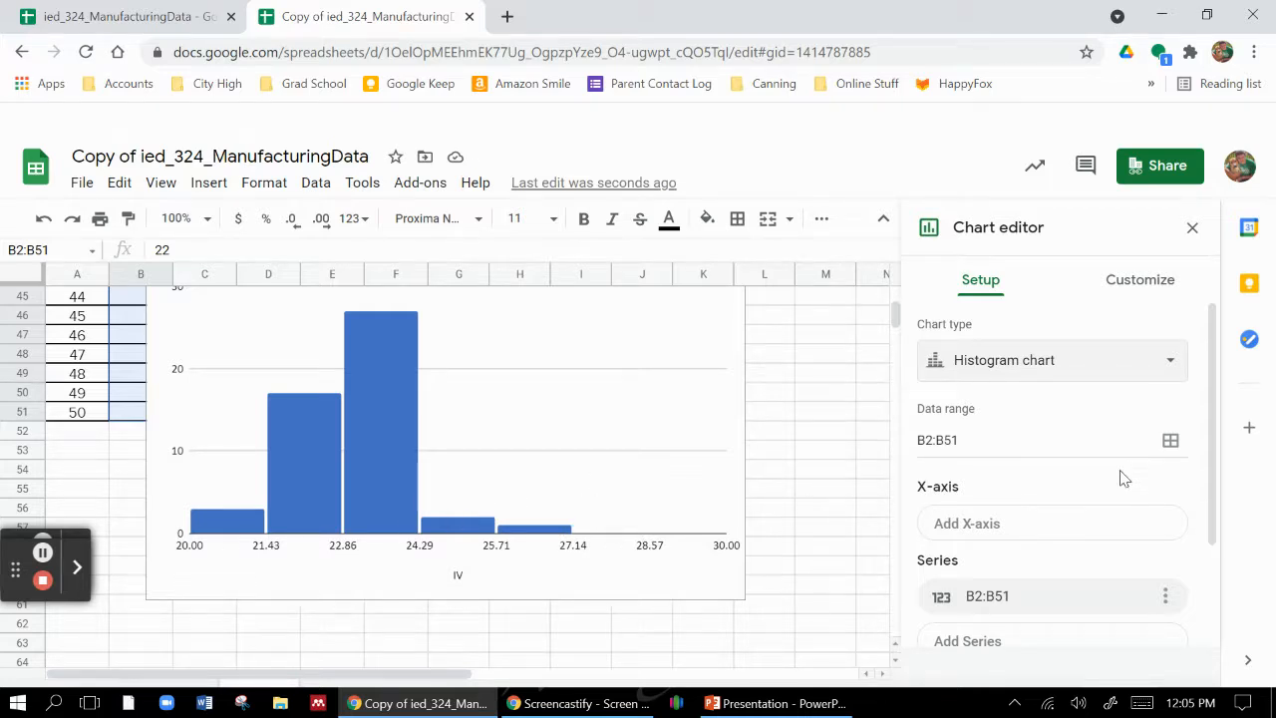
- Set the minimum of the histogram's horizontal axis to 20
scroll(1124, 479, down, 3)
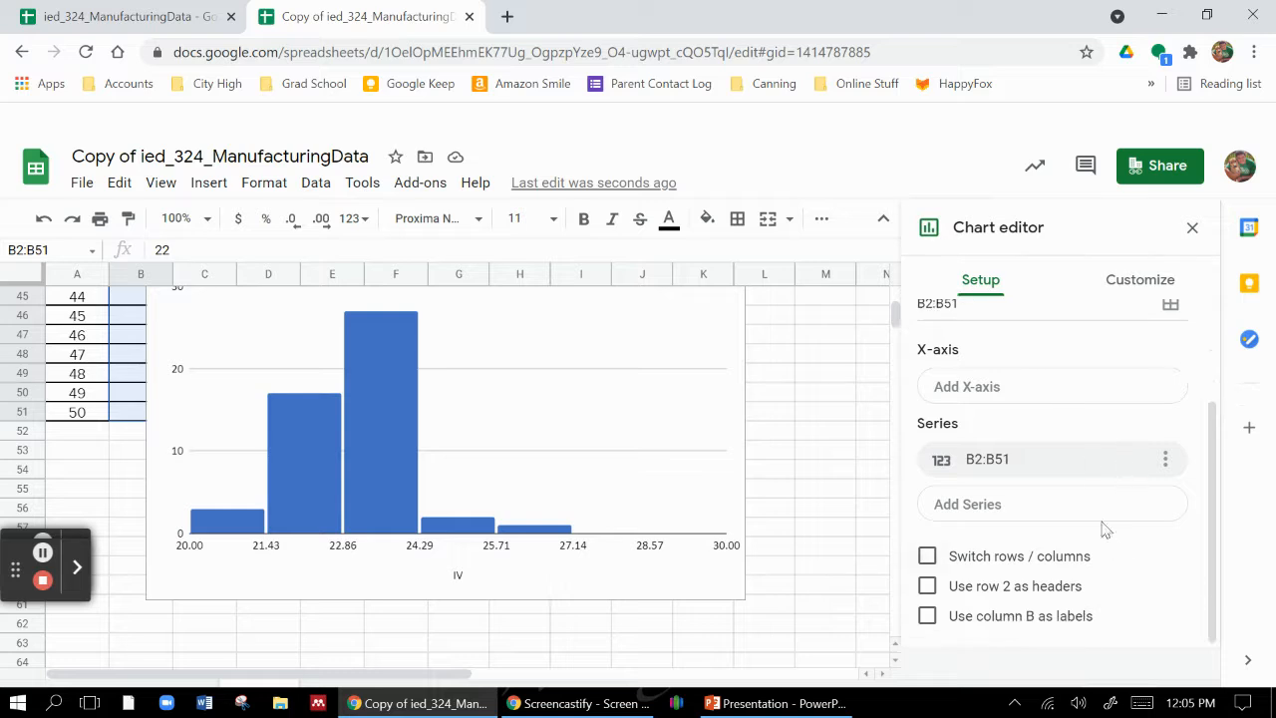
click(1134, 289)
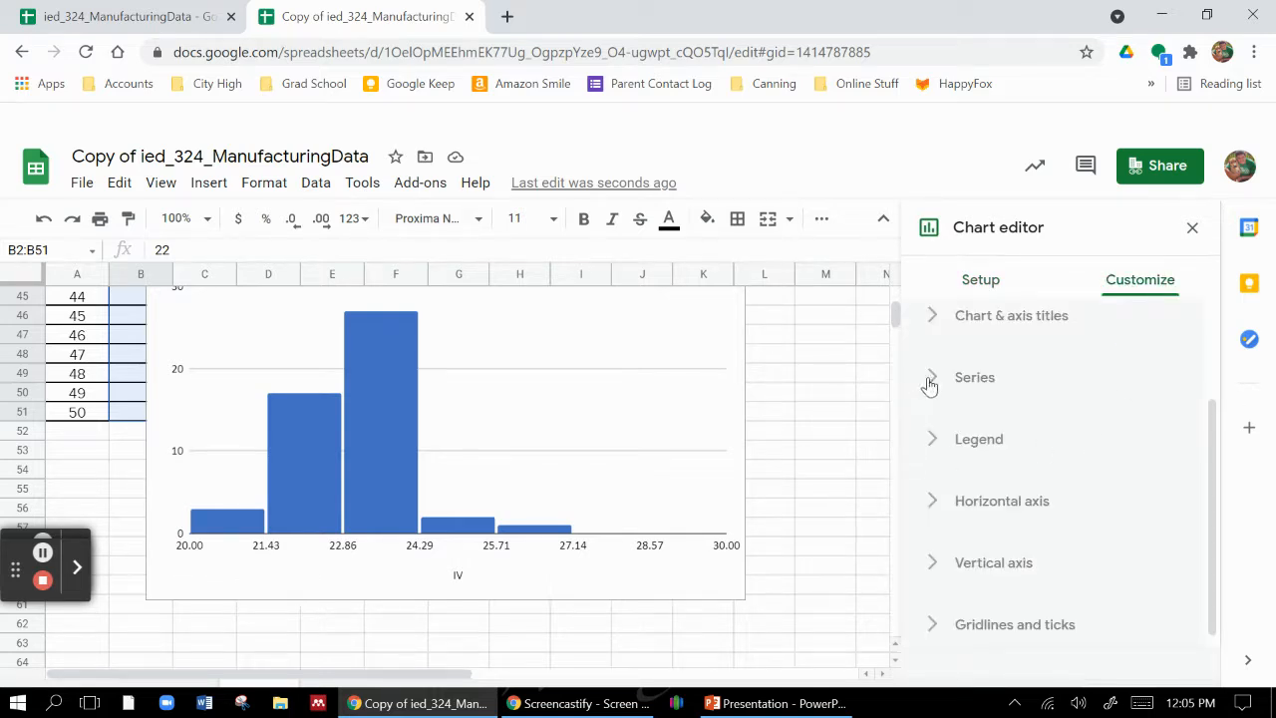
click(933, 501)
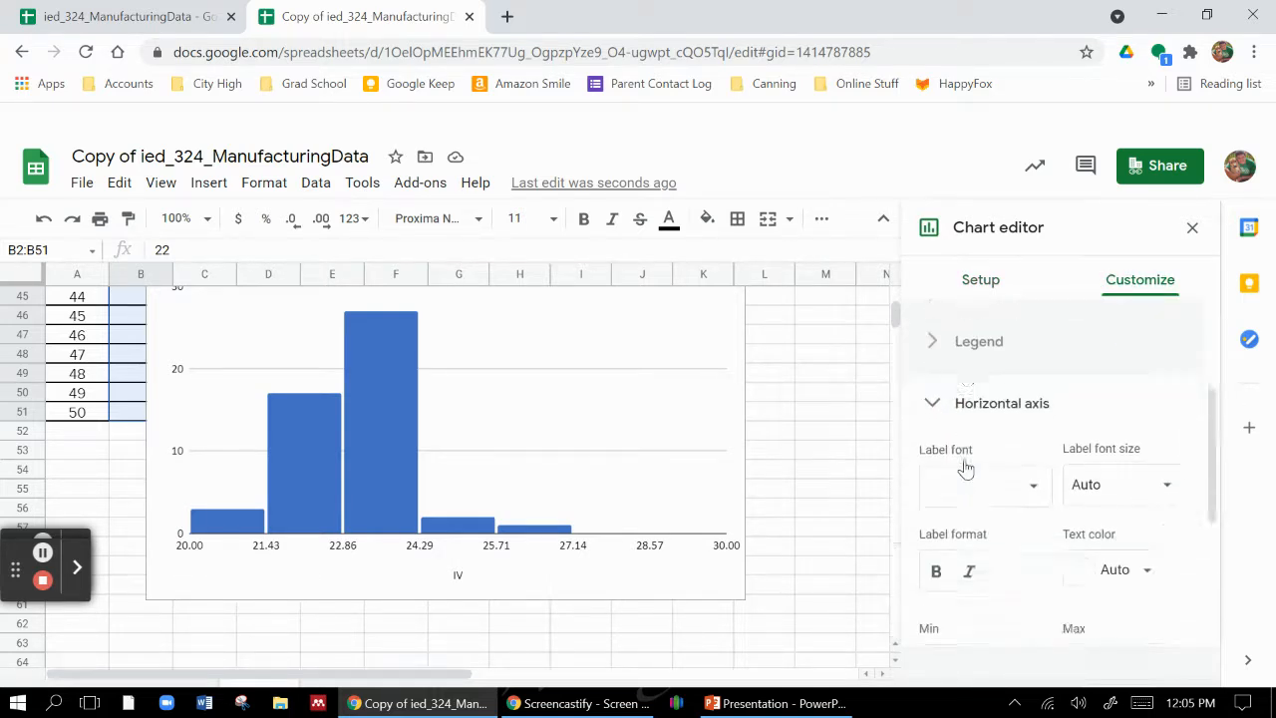
click(985, 566)
text(20)
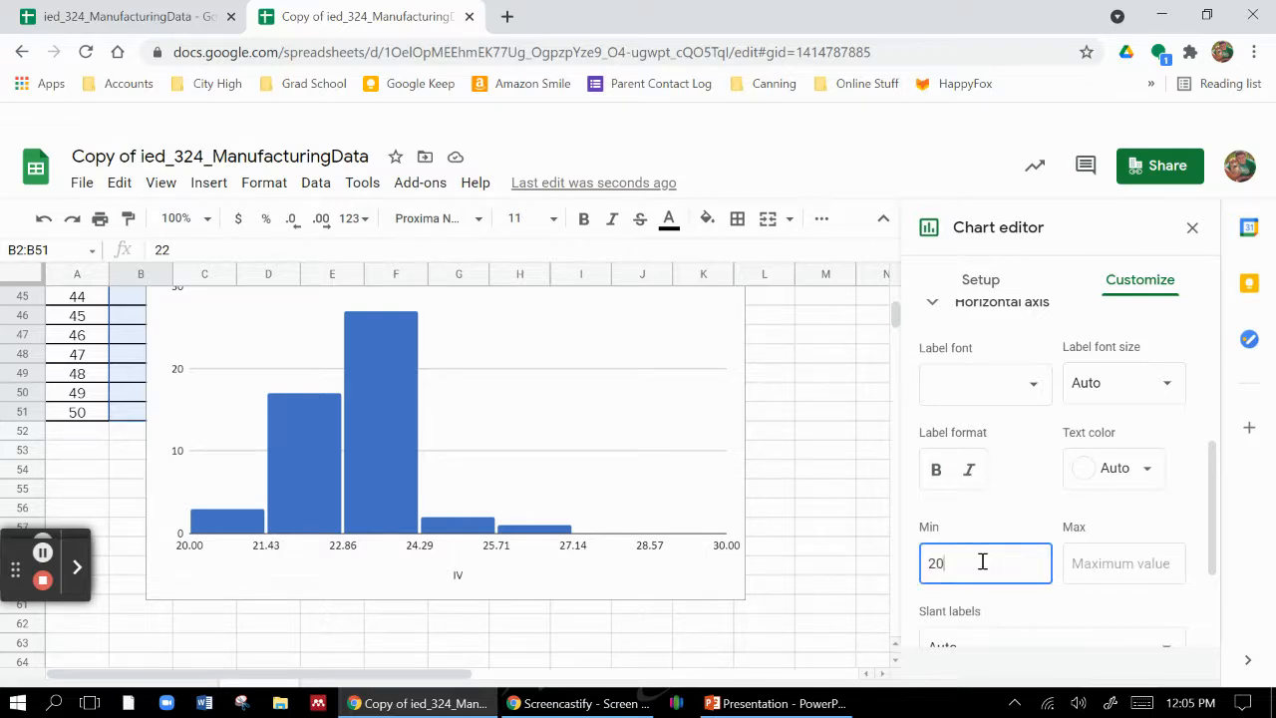
click(1125, 561)
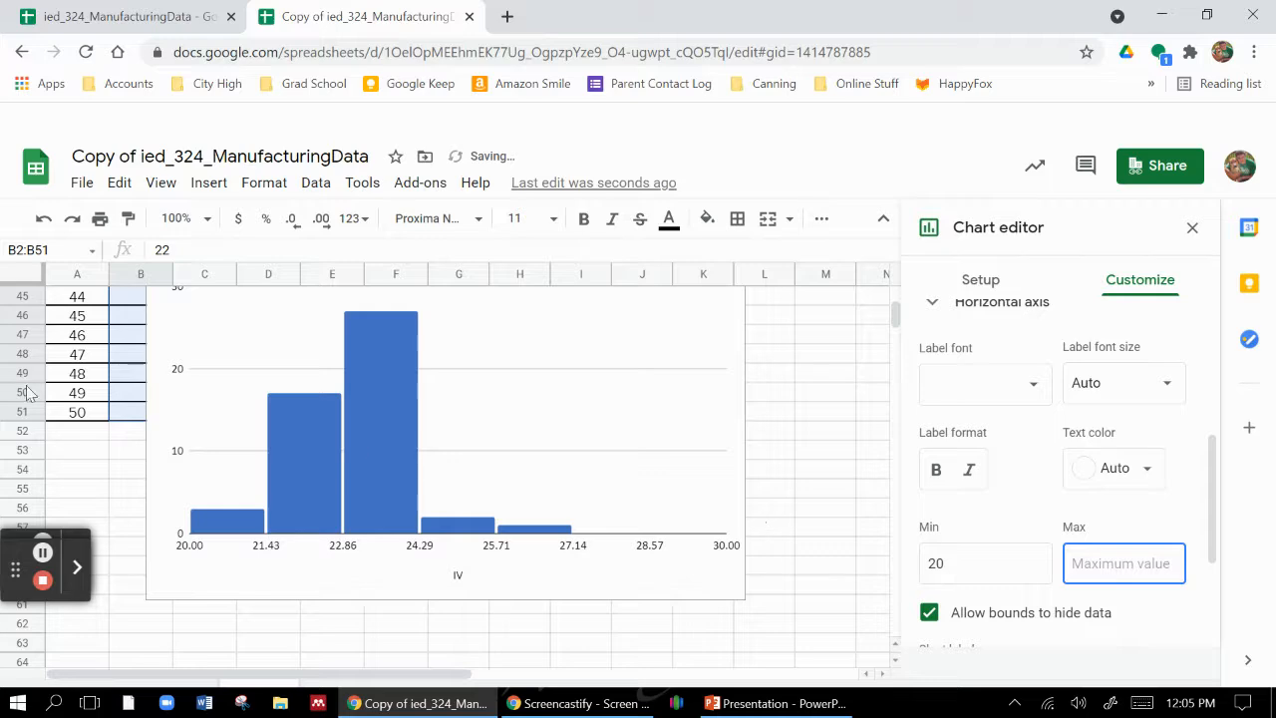
- Look through the IV values on the Test sheet of the original ied_324_ManufacturingData spreadsheet for the highest value
click(120, 14)
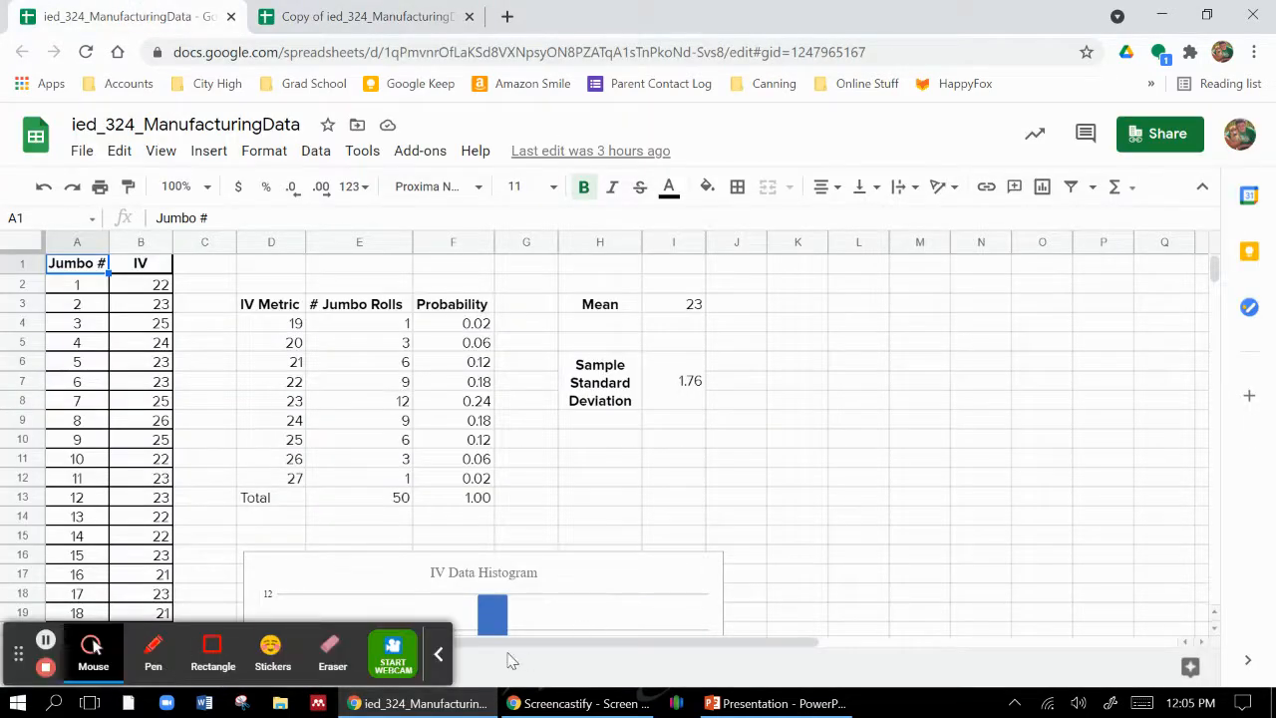
click(440, 653)
click(249, 666)
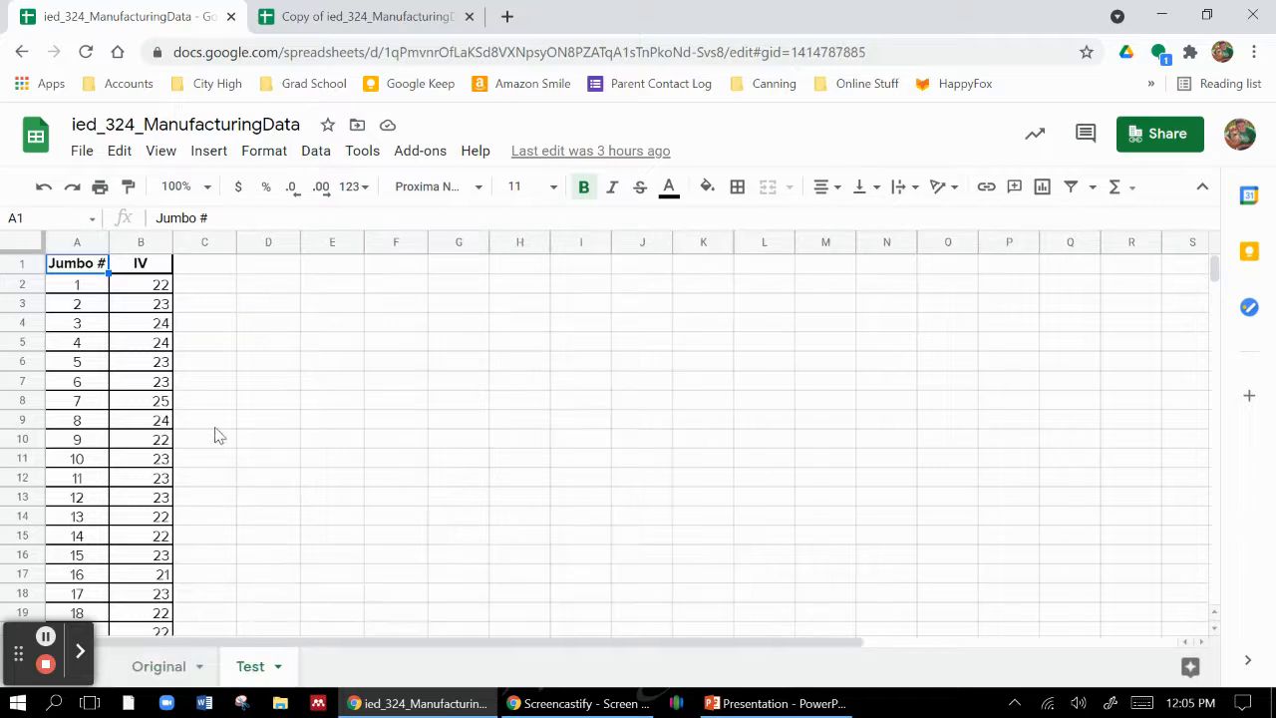
scroll(223, 417, down, 1)
scroll(224, 417, down, 8)
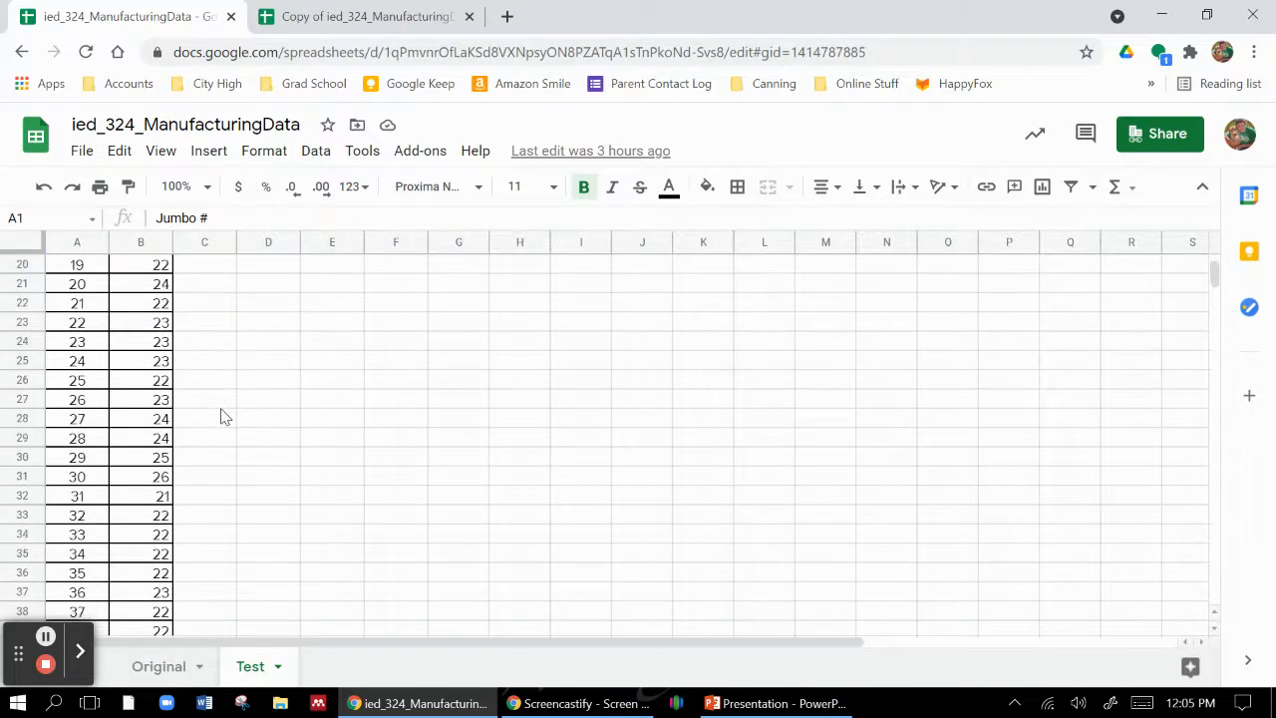
scroll(223, 417, down, 3)
scroll(223, 417, up, 6)
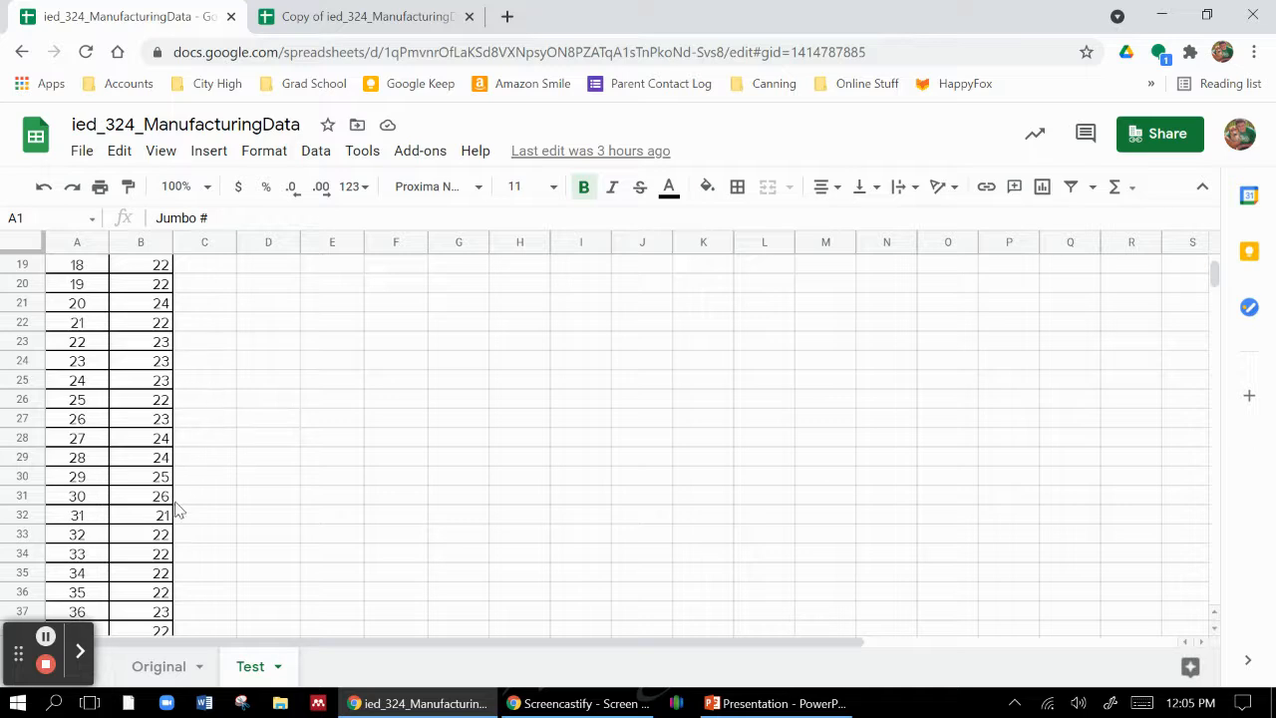
scroll(162, 431, up, 6)
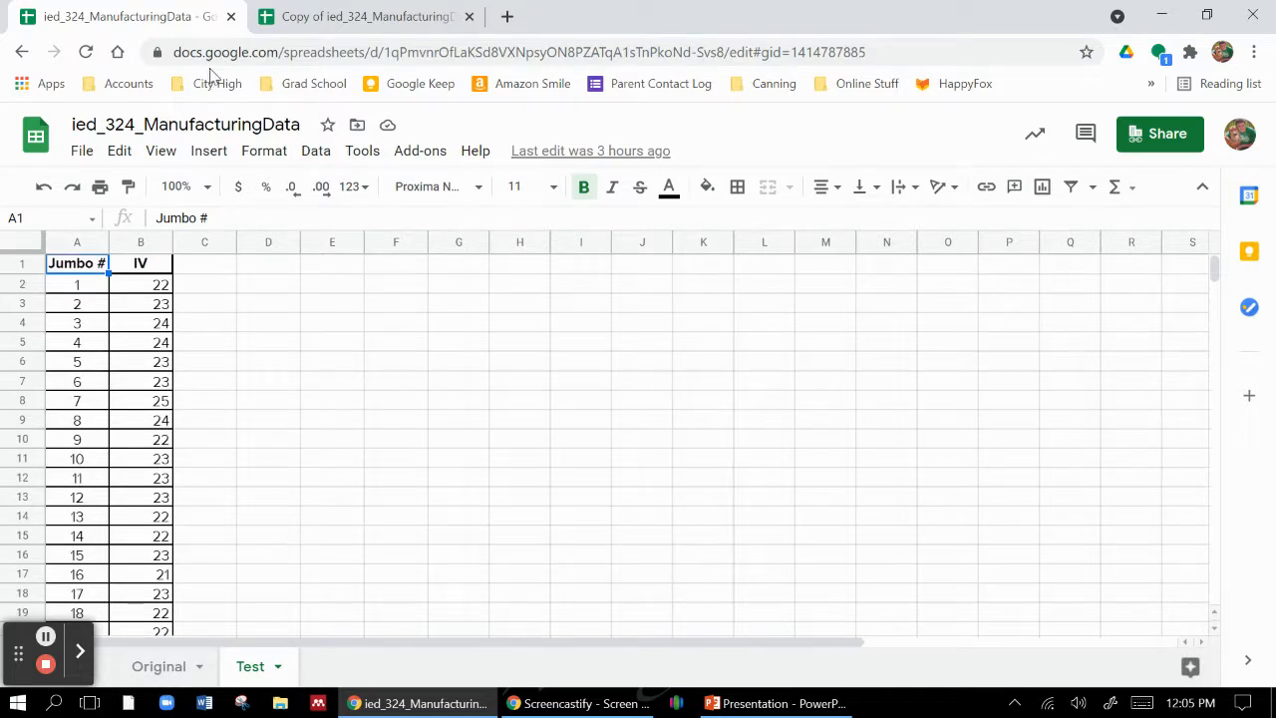
- In the spreadsheet copy, set the horizontal axis maximum to 26 and disable letting the bounds hide data
click(289, 16)
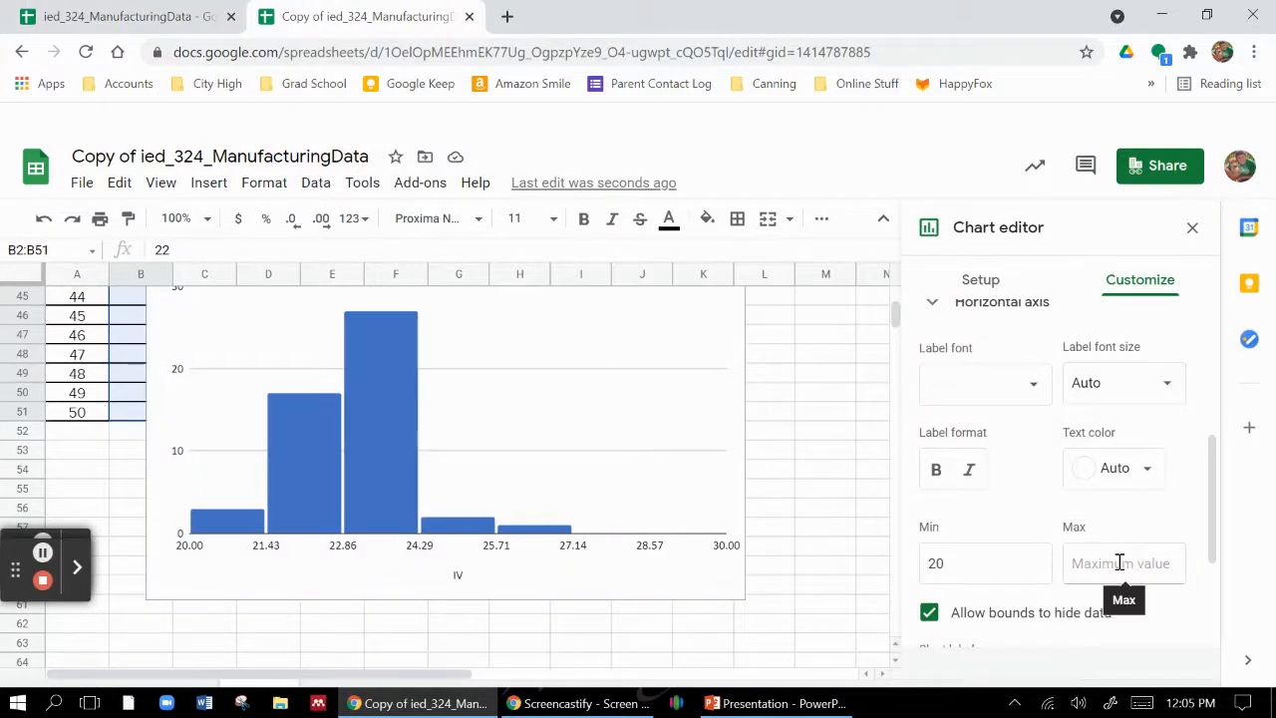
text(26)
click(1153, 618)
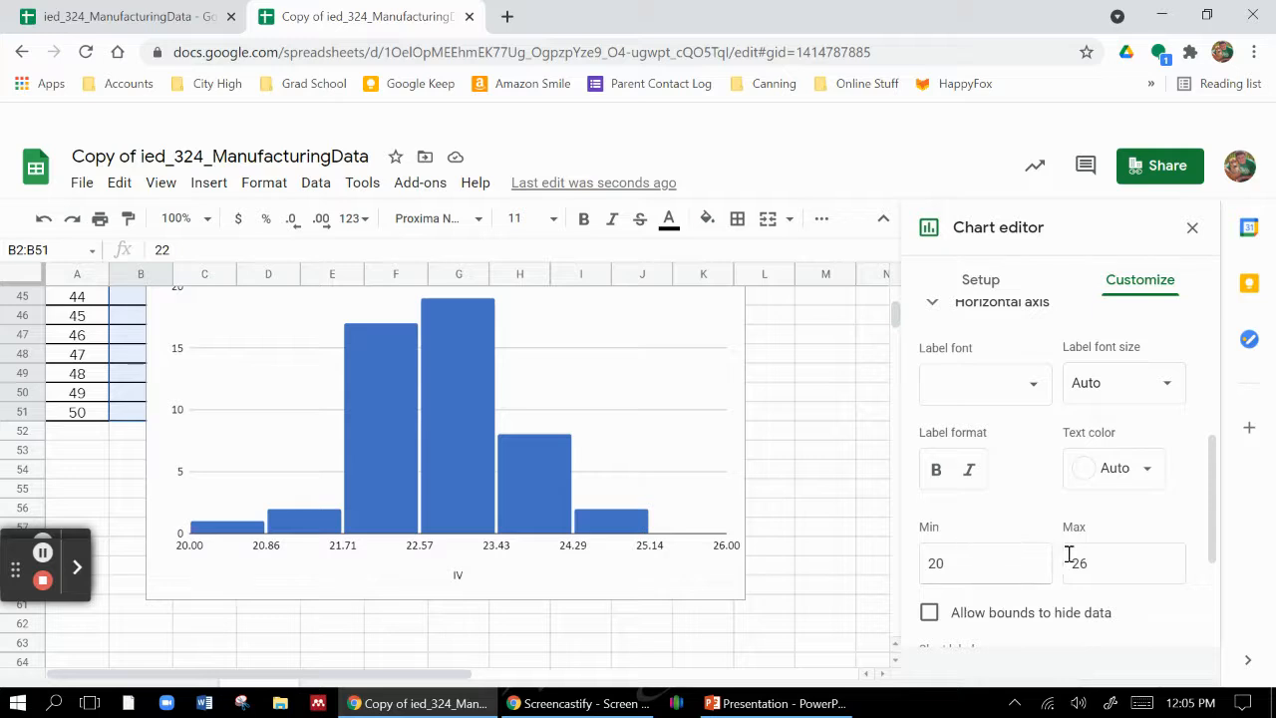
- Set the histogram's bucket size to 1
scroll(997, 469, down, 3)
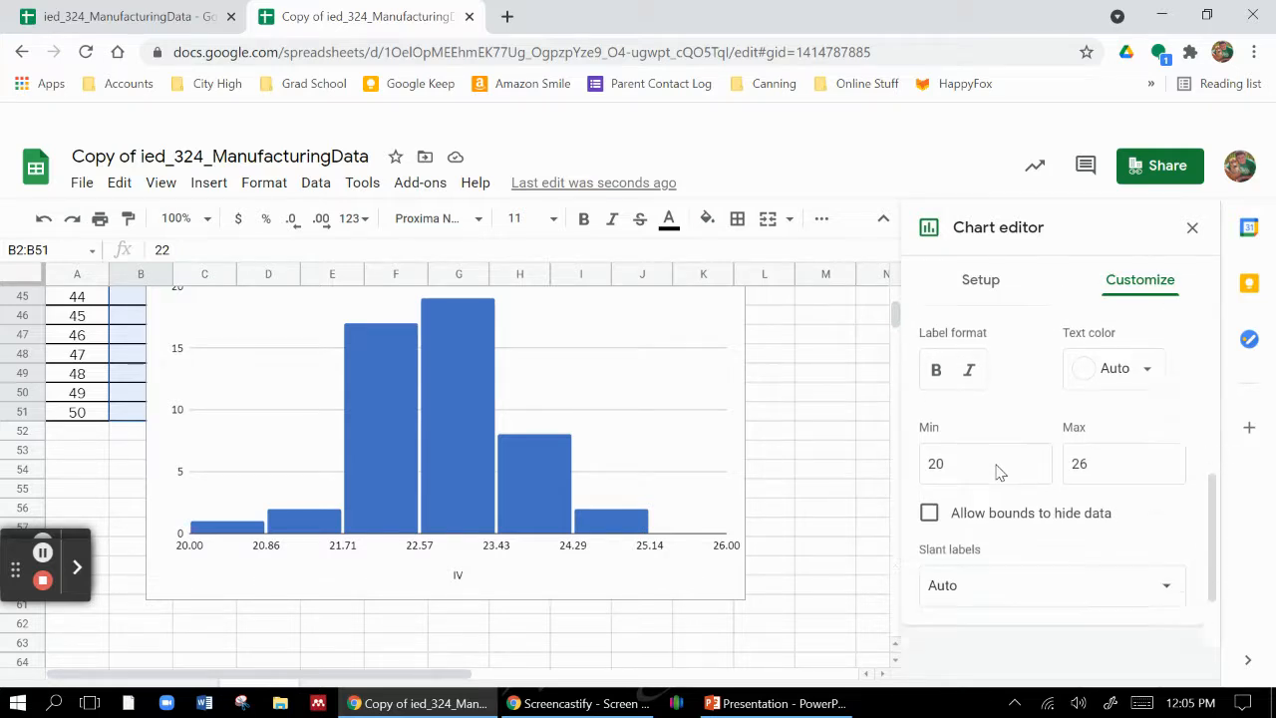
scroll(972, 478, up, 5)
scroll(972, 476, down, 3)
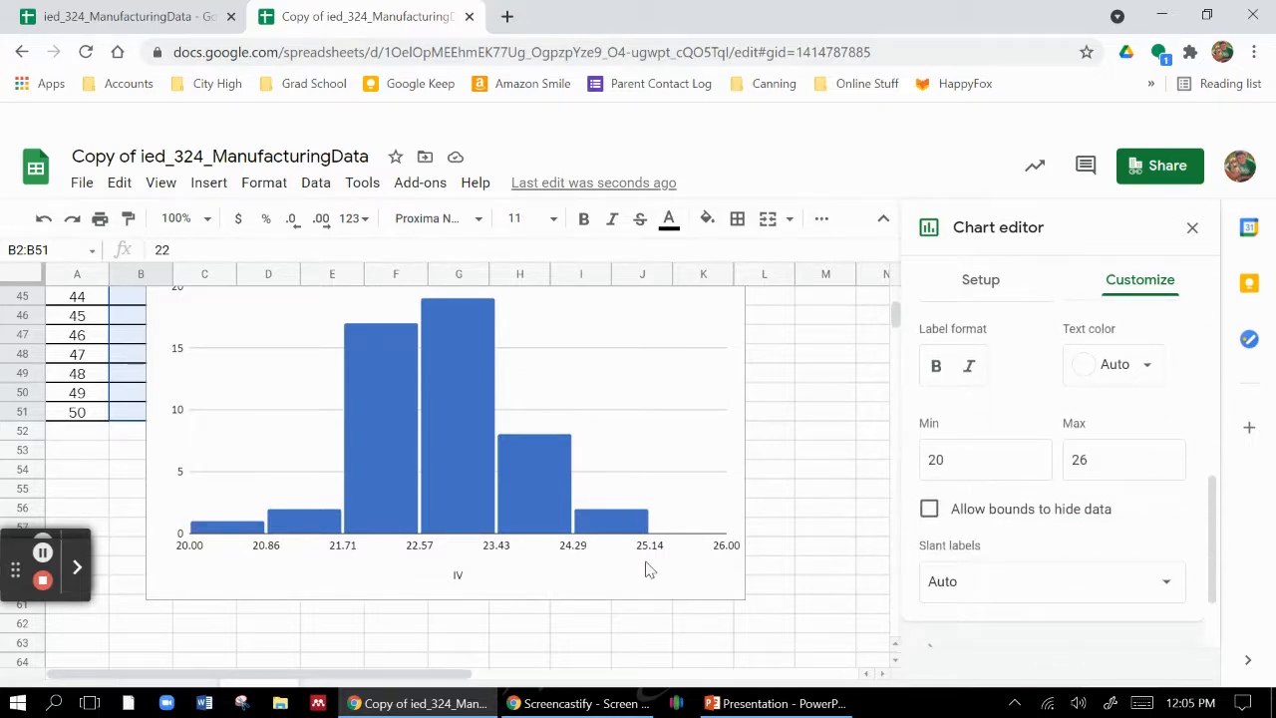
scroll(954, 419, up, 5)
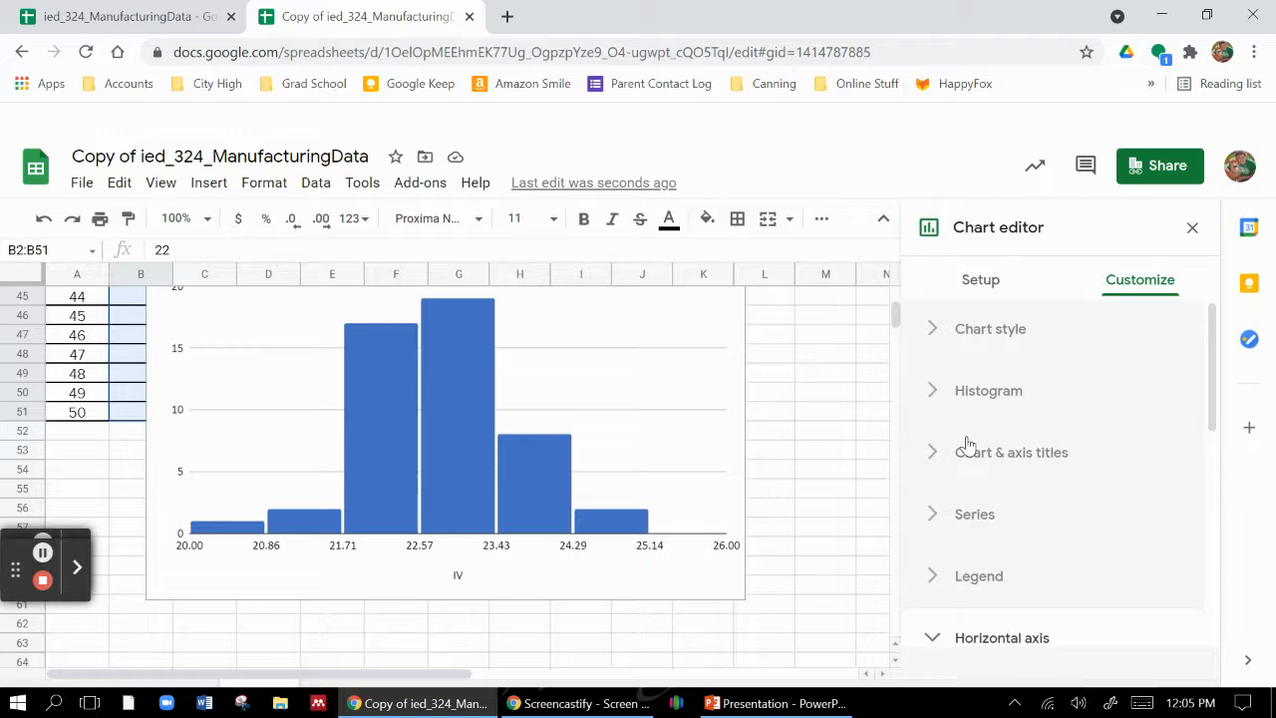
click(937, 396)
scroll(1022, 414, down, 1)
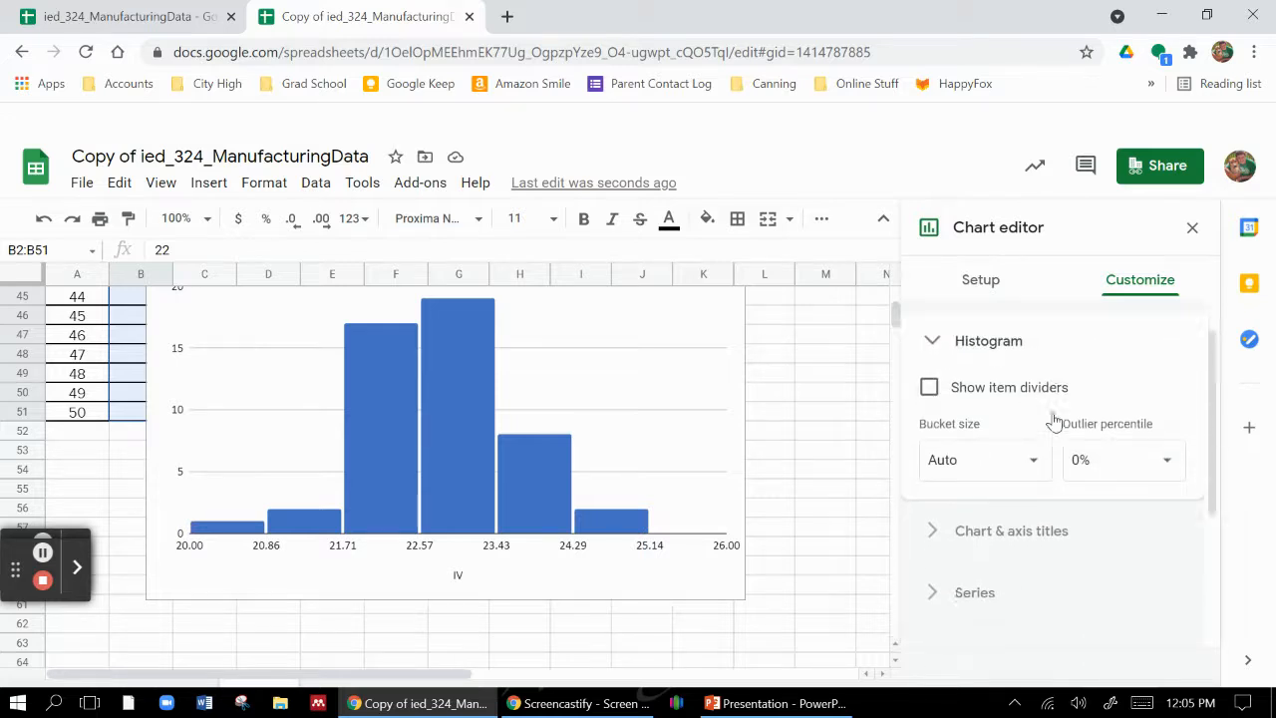
click(1012, 410)
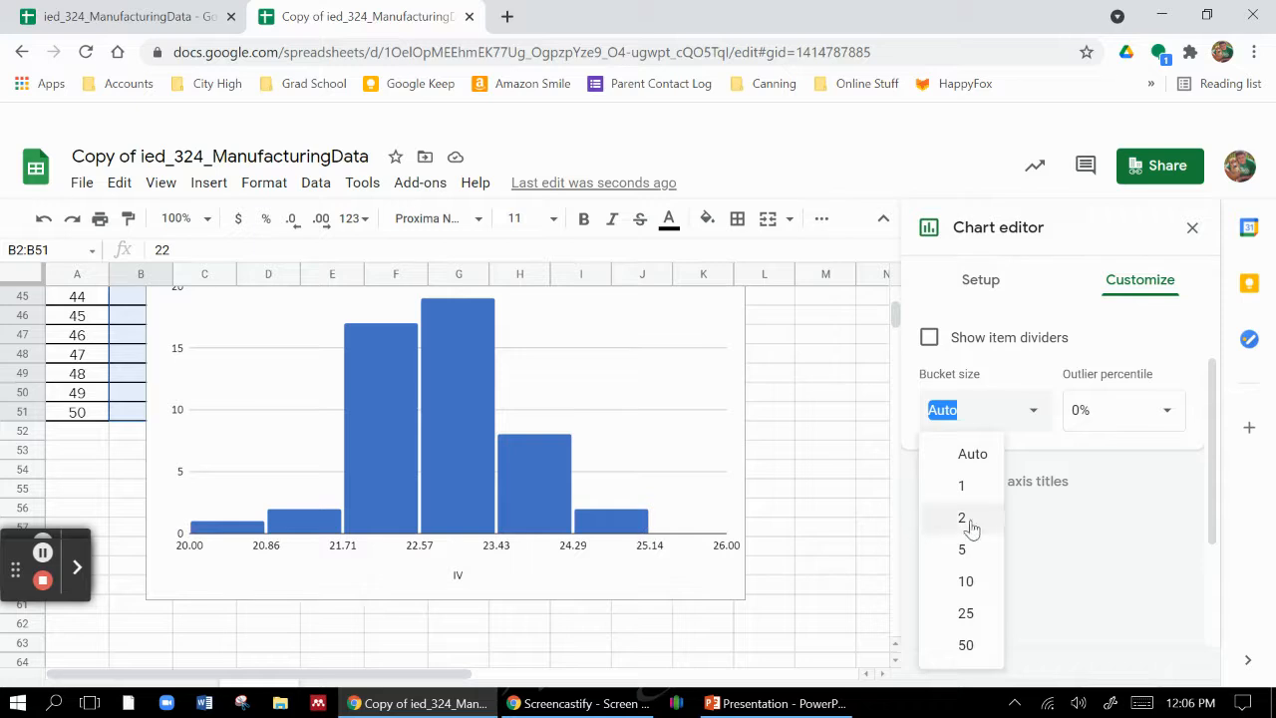
click(969, 485)
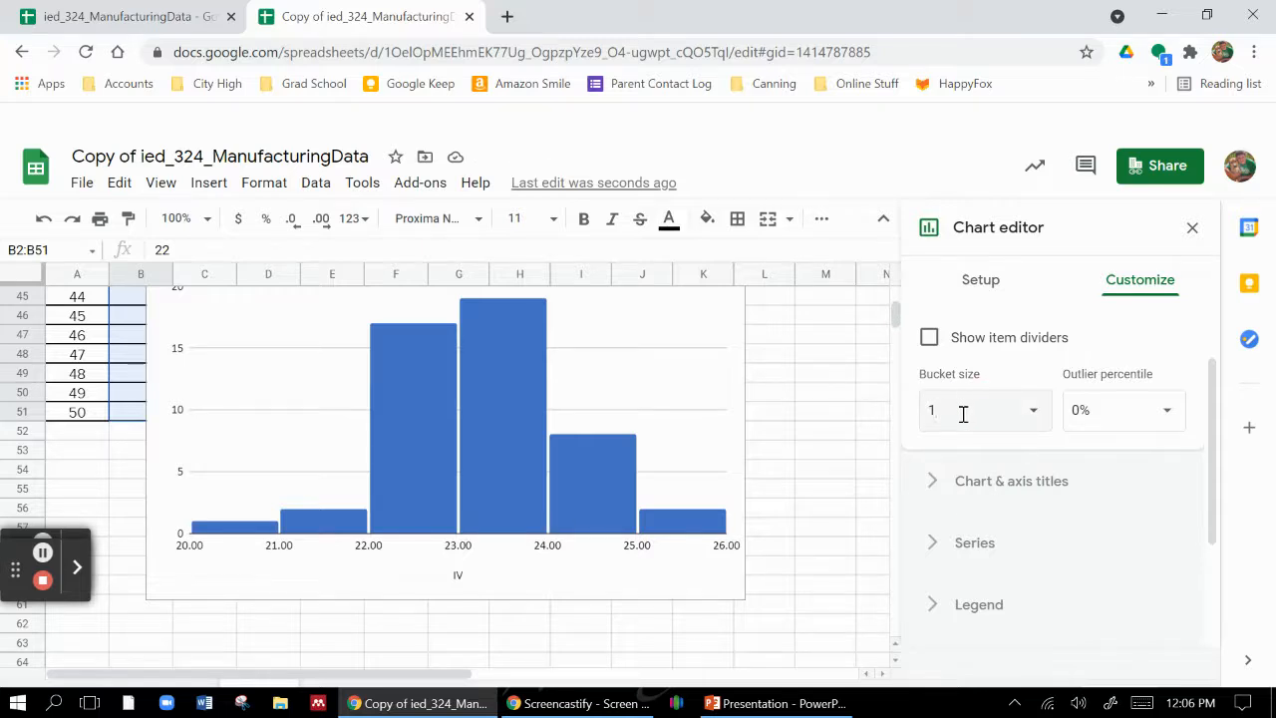
text(1)
- Examine the IV Data Histogram on the original spreadsheet's Original sheet for comparison, and return to the copy
click(199, 16)
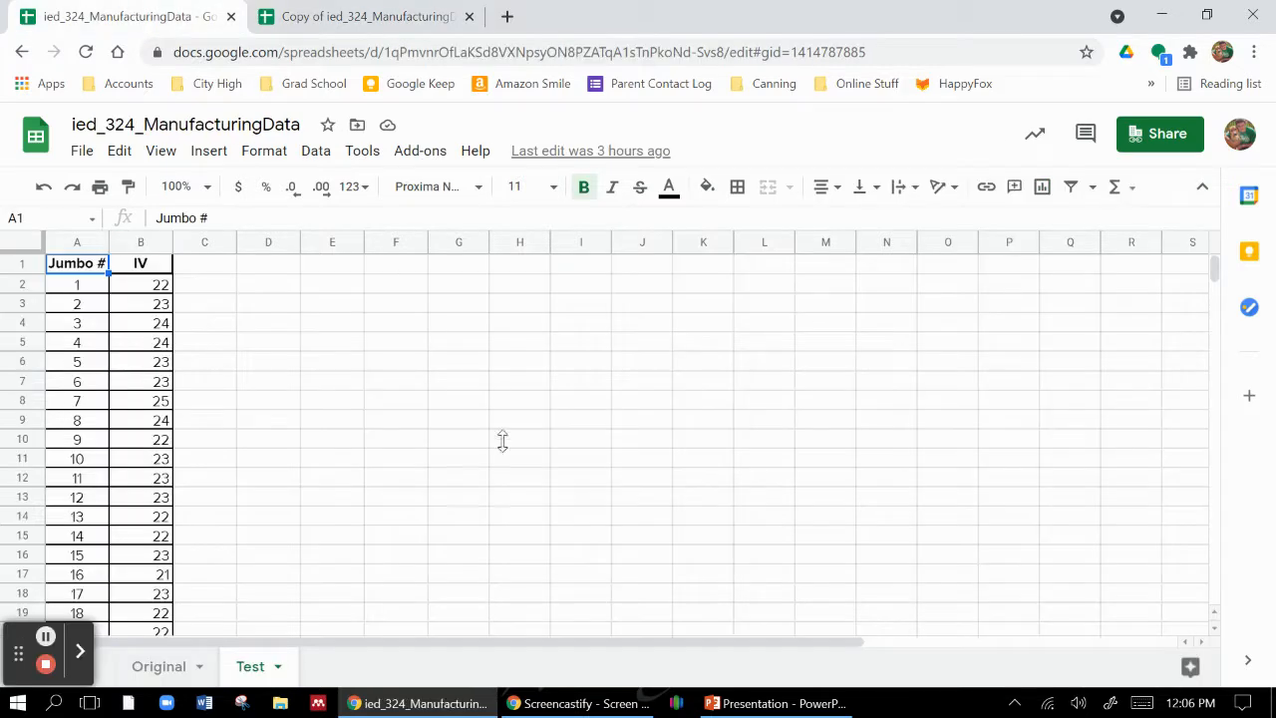
click(160, 660)
scroll(285, 536, down, 6)
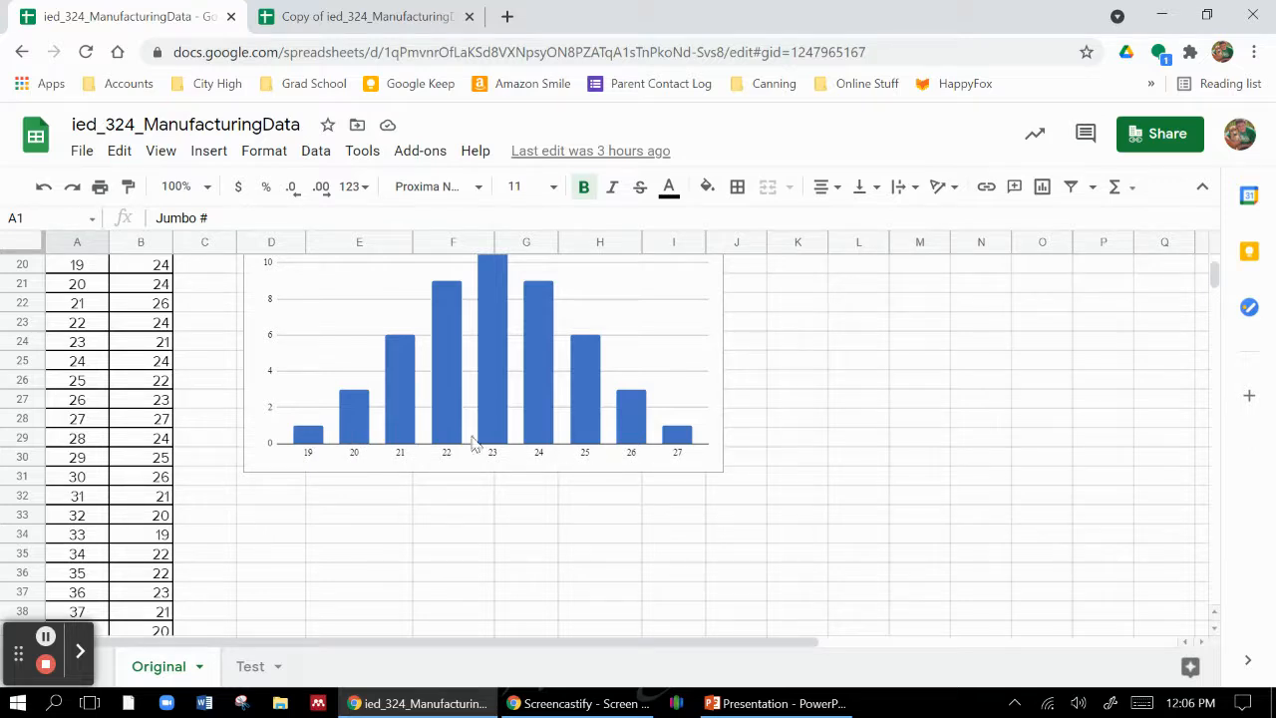
click(250, 666)
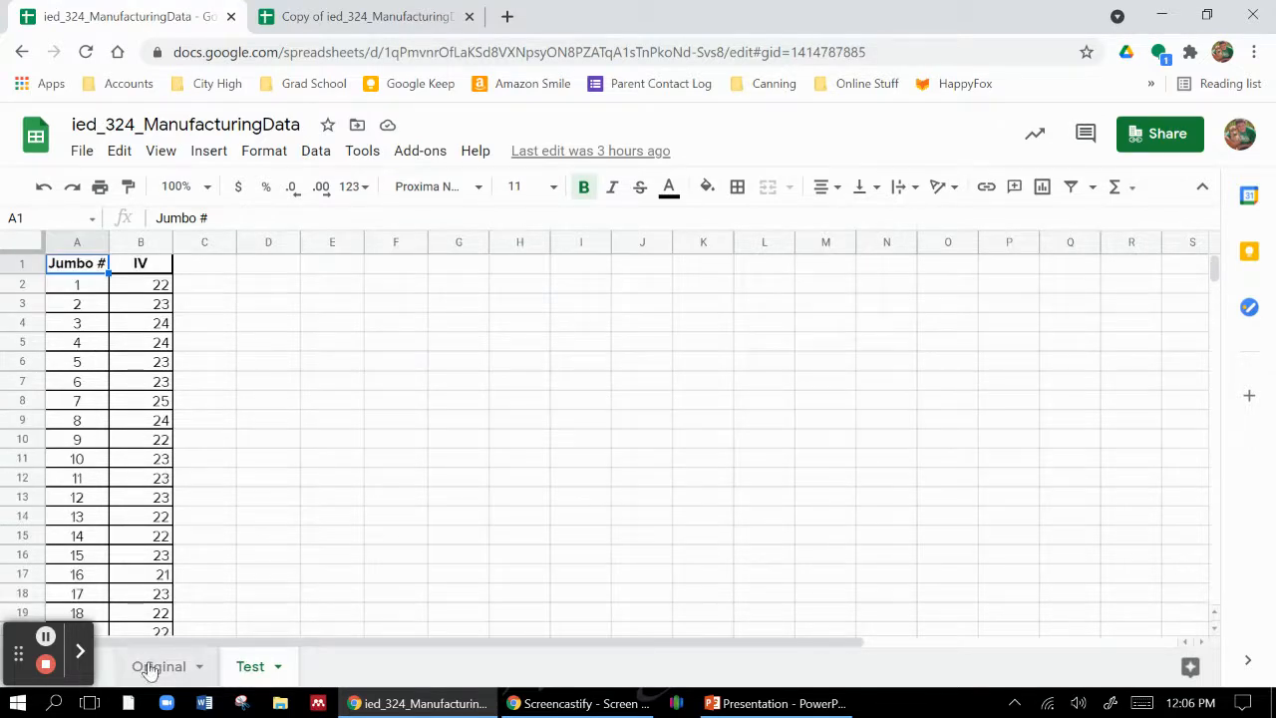
click(326, 8)
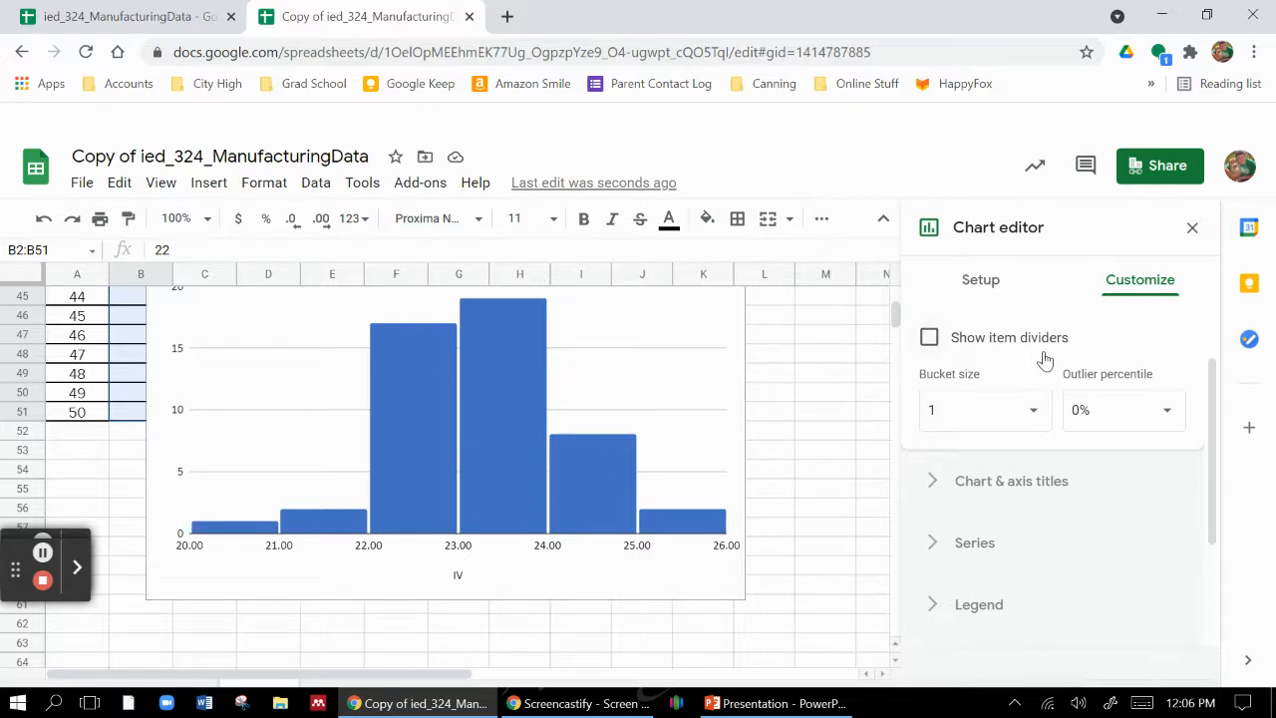
- Try showing item dividers in the histogram, turn them off again and close the chart editor
scroll(1045, 361, up, 2)
click(930, 437)
click(930, 437)
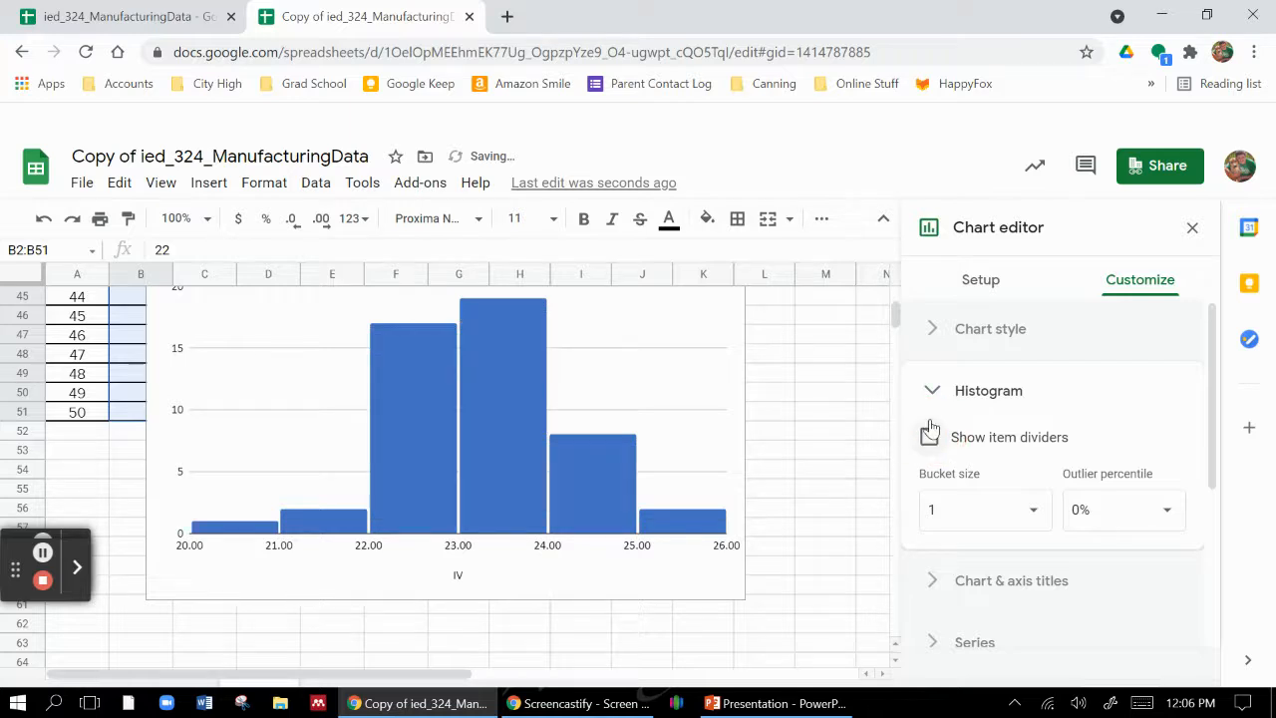
click(1192, 228)
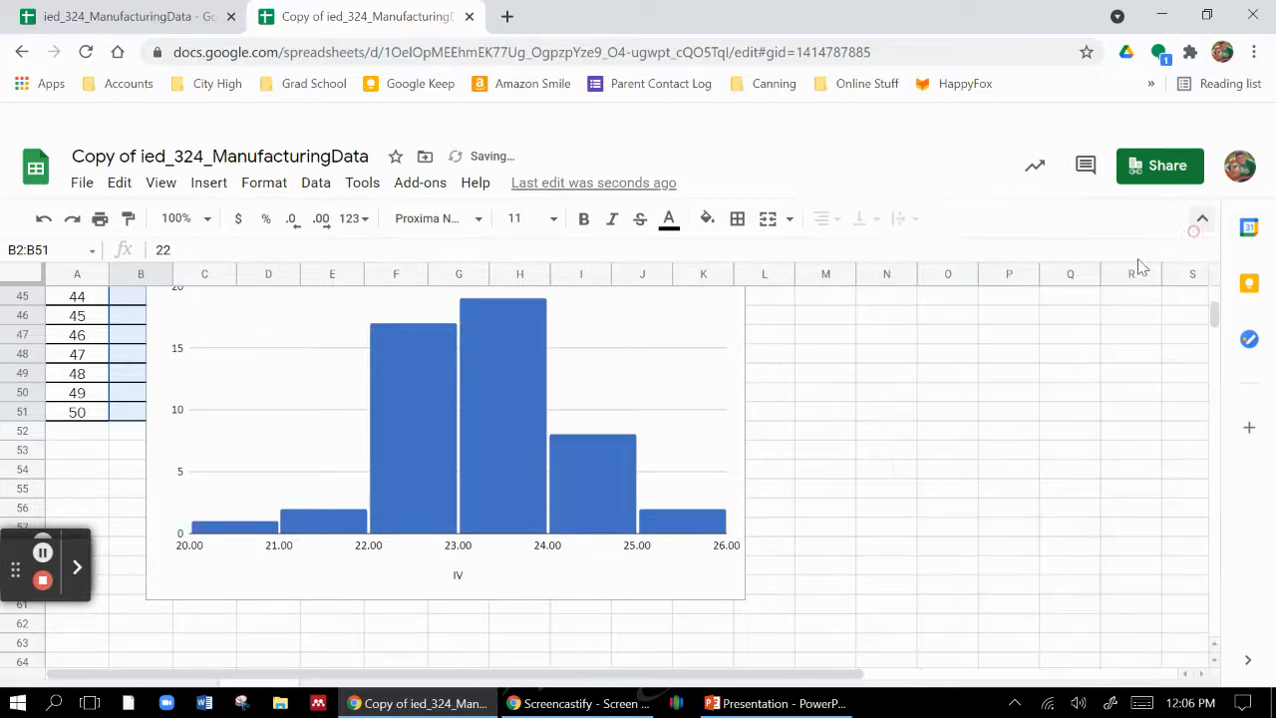
- Try to move the histogram away from the last rows of the IV data
scroll(843, 461, up, 2)
scroll(419, 339, down, 1)
drag(424, 333, 586, 318)
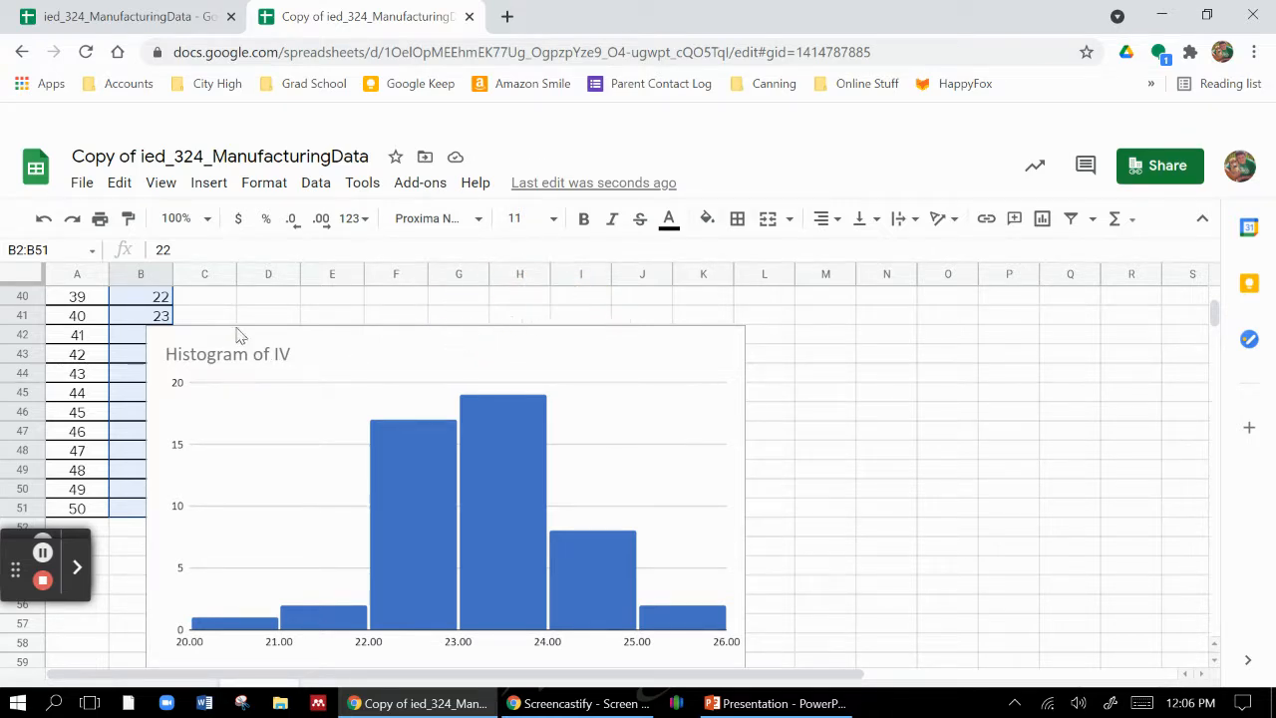
drag(236, 336, 726, 288)
scroll(768, 358, up, 8)
scroll(413, 399, down, 3)
click(413, 395)
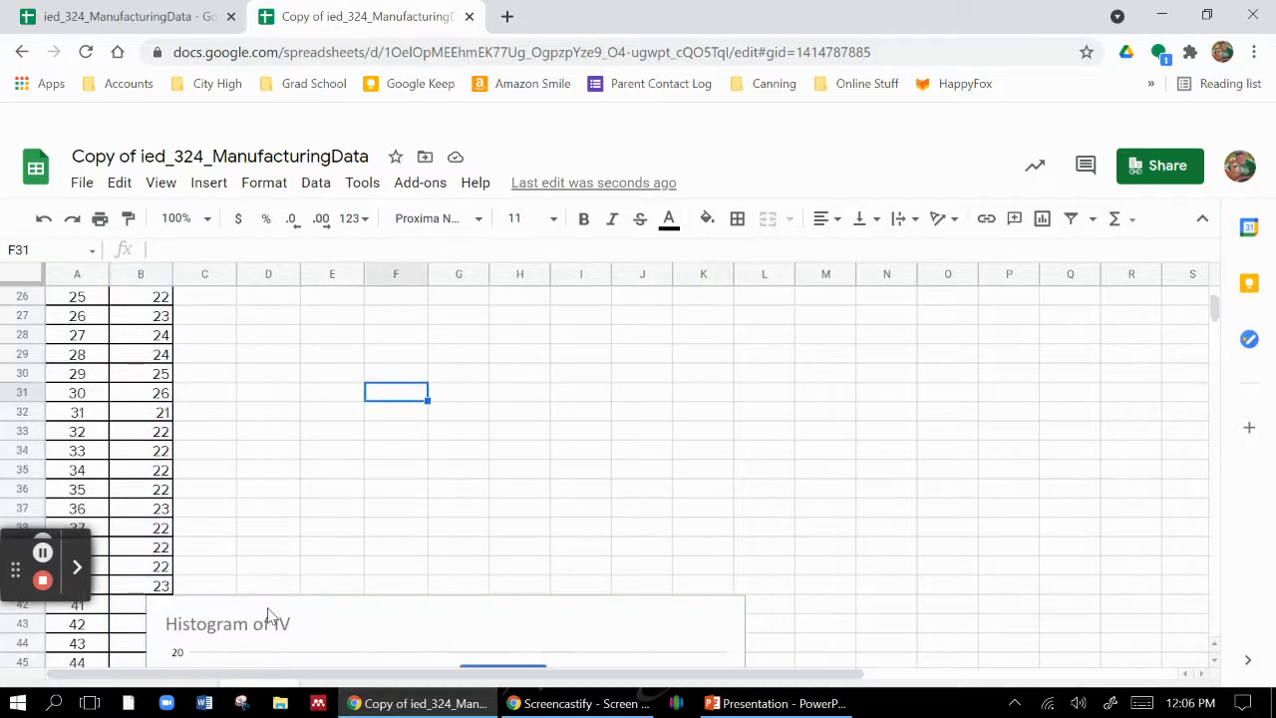
- Move the histogram beside the IV data, beneath the sample statistics, with its upper edge at row 9, and deselect it
click(151, 613)
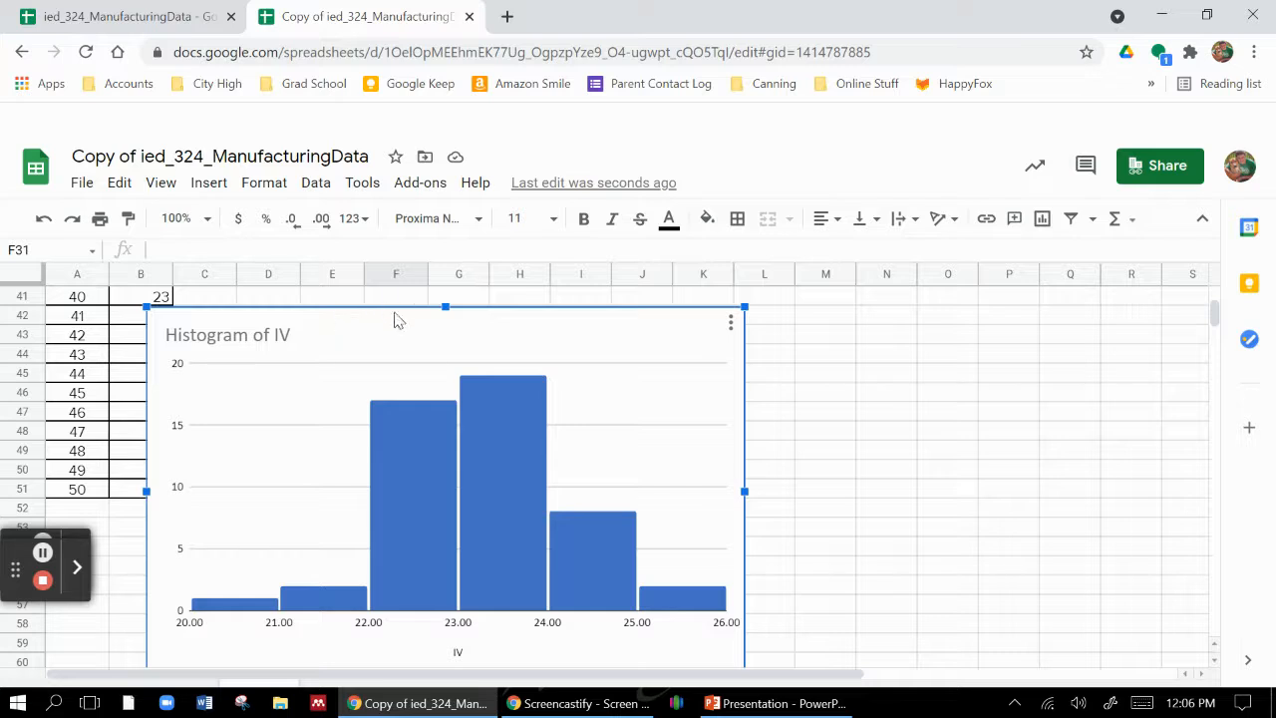
drag(499, 327, 617, 382)
drag(608, 435, 551, 274)
scroll(576, 391, up, 3)
drag(567, 455, 584, 330)
scroll(584, 330, up, 3)
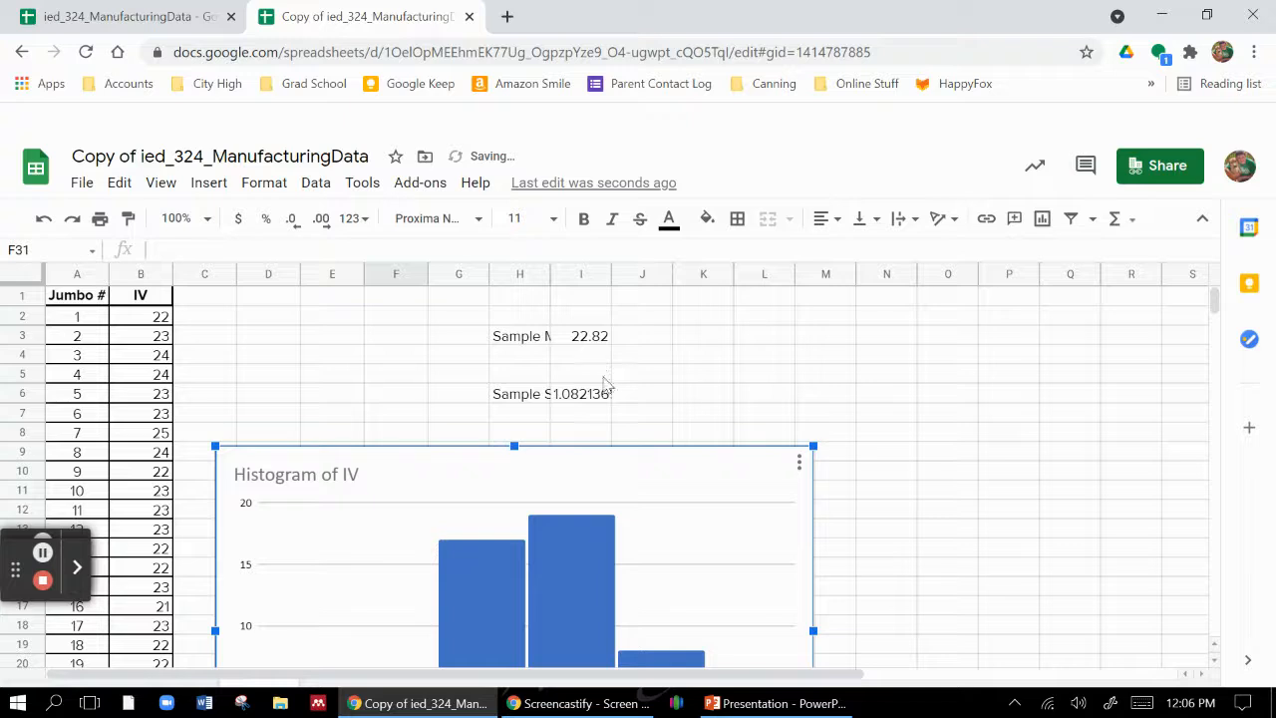
click(469, 393)
- Review the histogram in its new place alongside the IV data and the sample statistics
scroll(712, 414, down, 5)
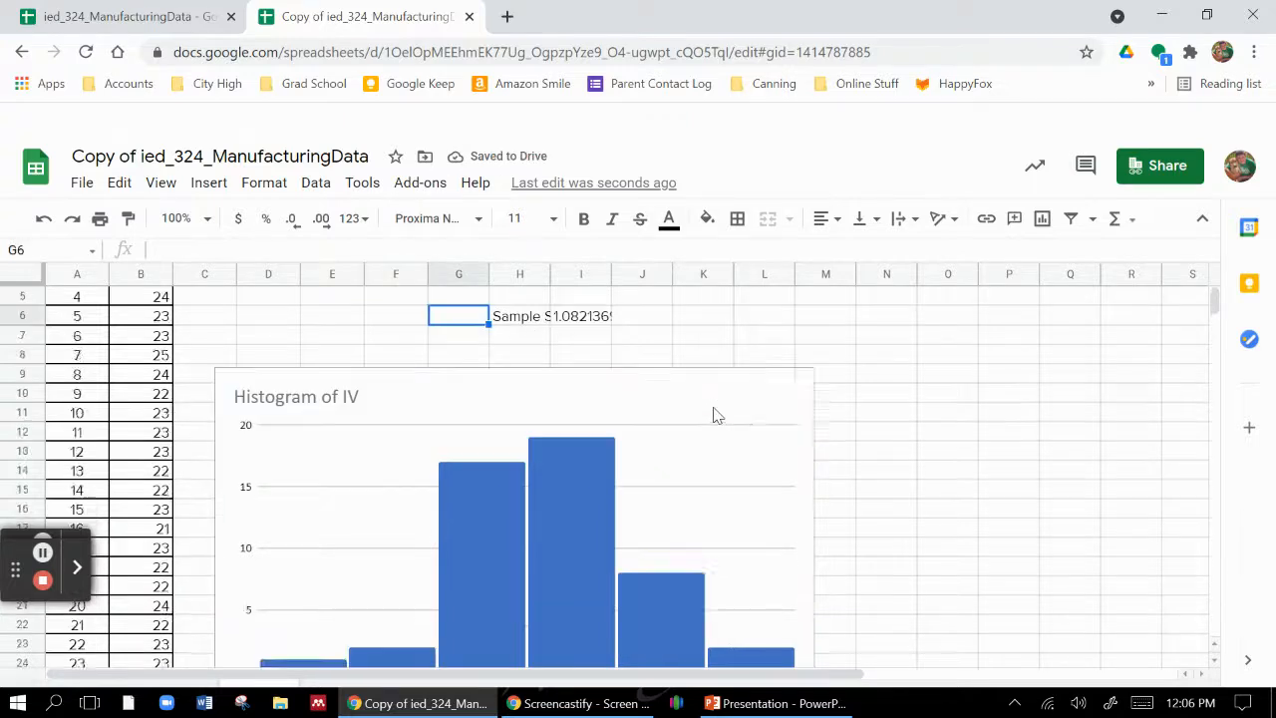
scroll(531, 483, up, 3)
scroll(316, 567, down, 2)
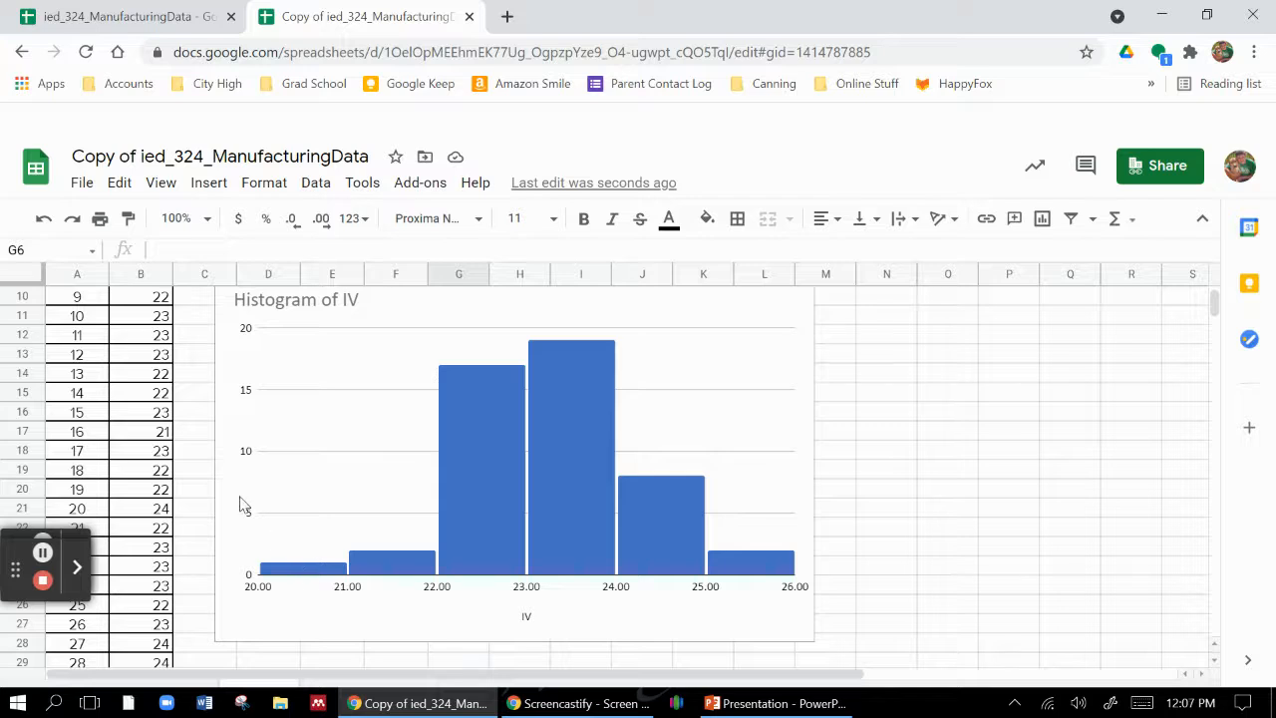
scroll(168, 460, up, 3)
scroll(162, 379, down, 1)
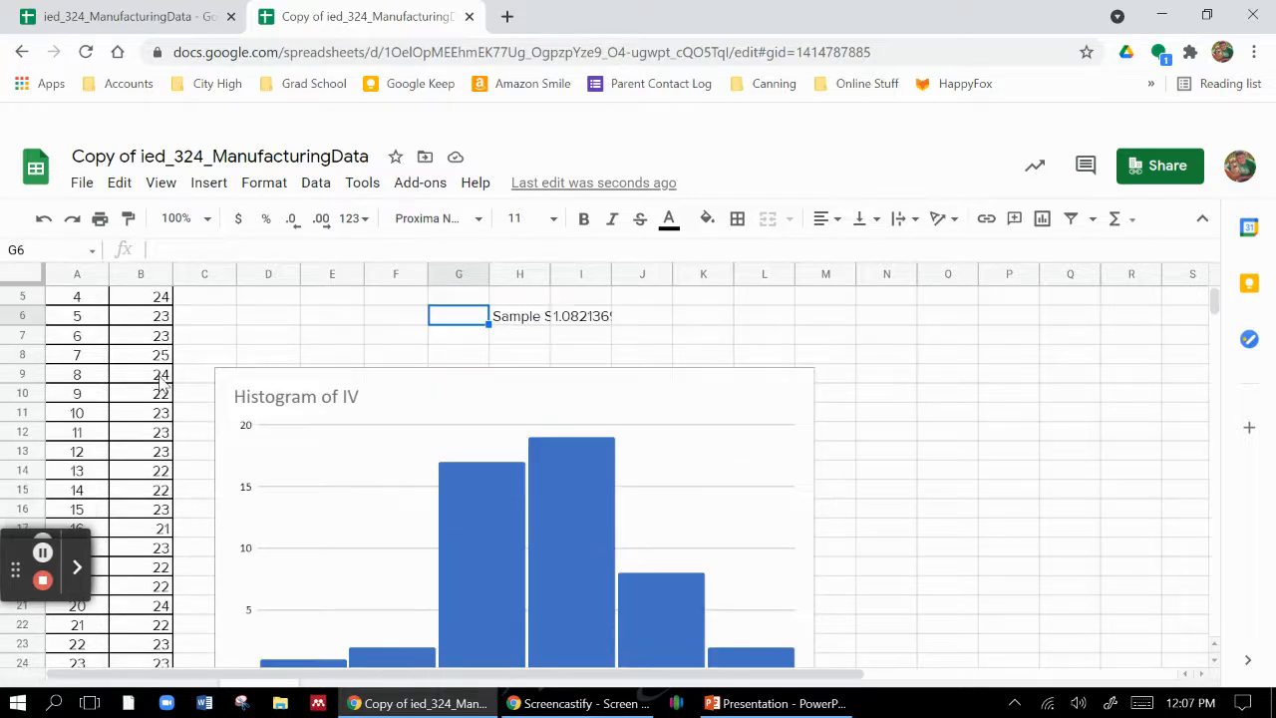
- Locate the IV values of 20 and 21 in the data rows and compare them with the histogram's lowest bins
scroll(161, 411, down, 6)
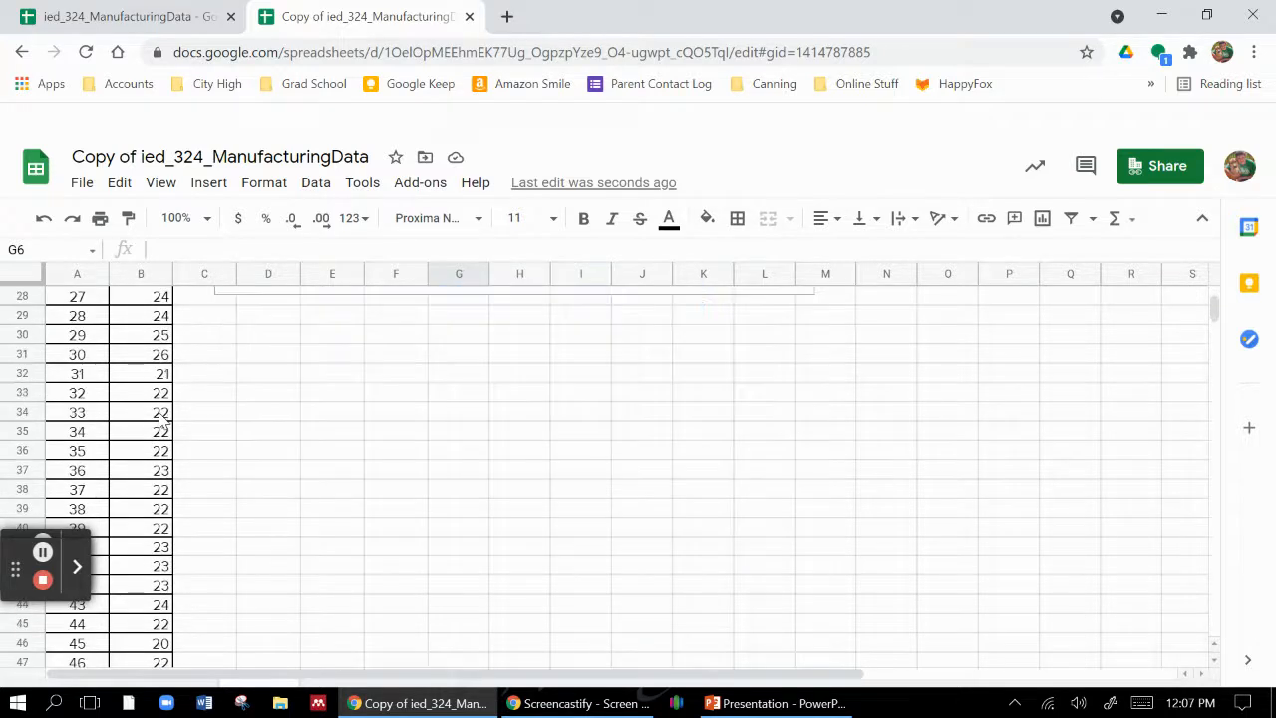
click(156, 646)
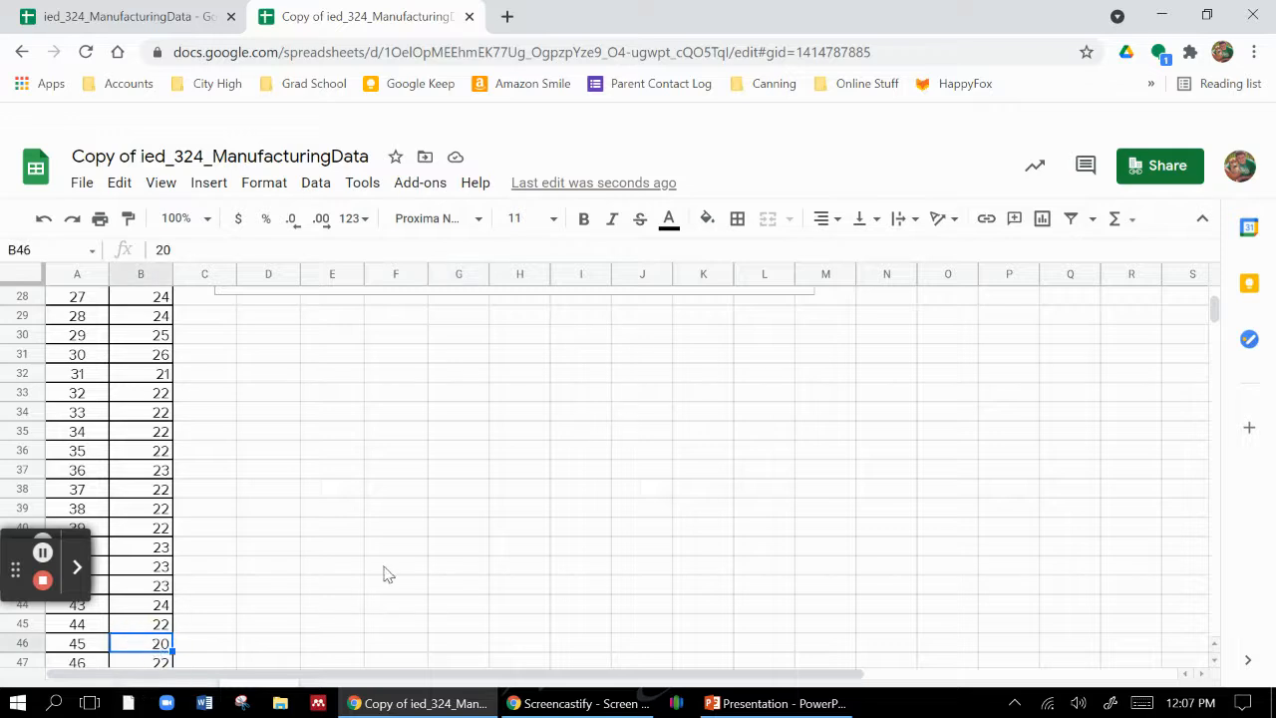
scroll(404, 570, up, 4)
click(369, 496)
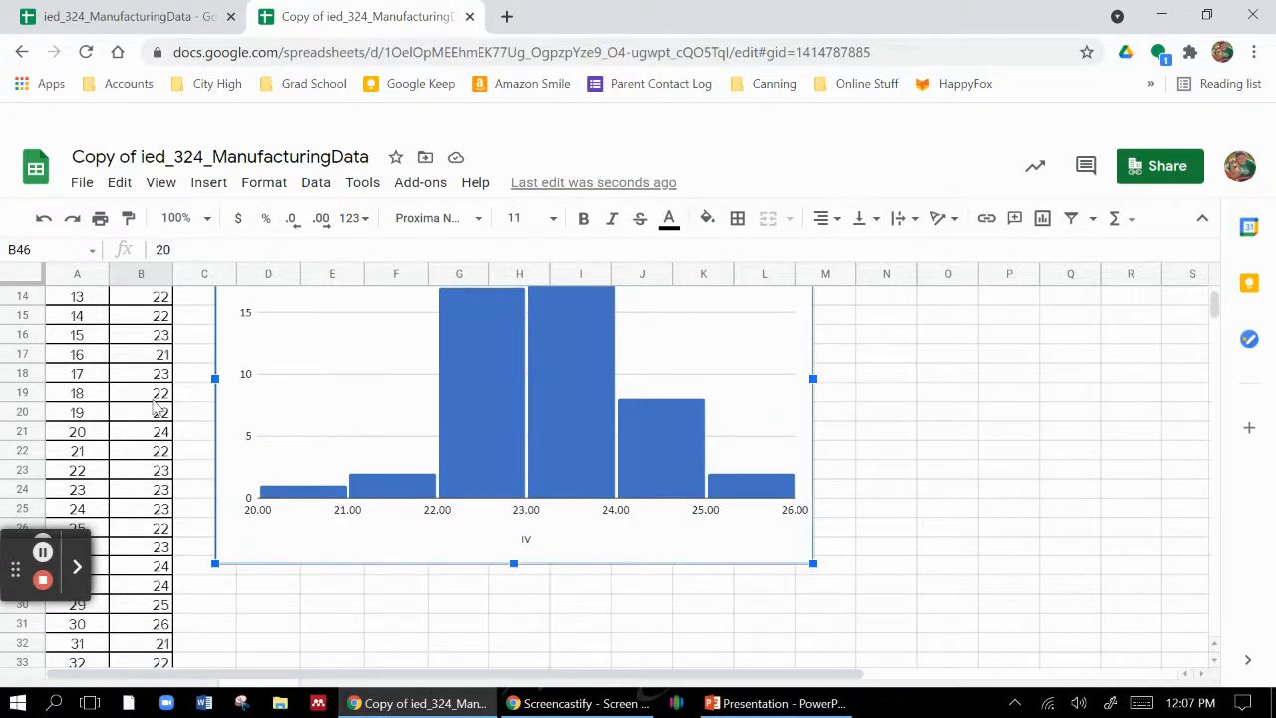
click(163, 359)
click(158, 646)
click(472, 423)
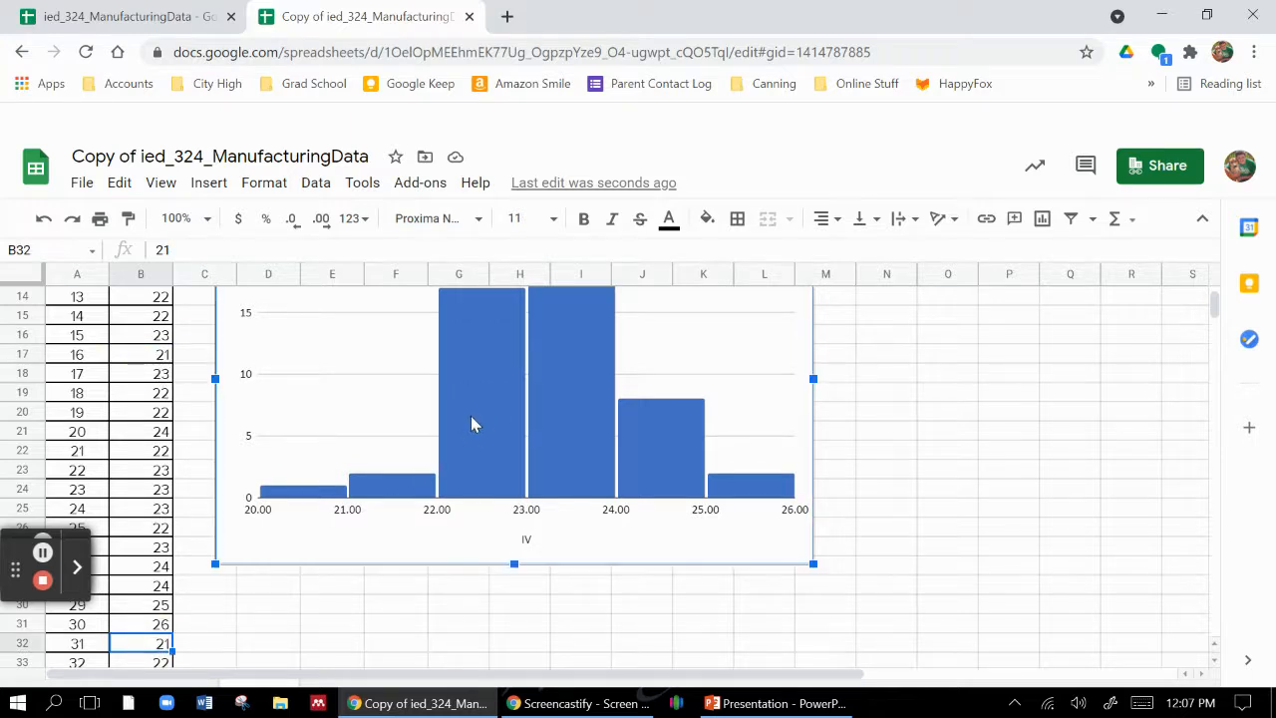
- Examine the counts of the histogram bins from 23 to 26 and check them against the IV data and sample statistics
mouse_move(571, 399)
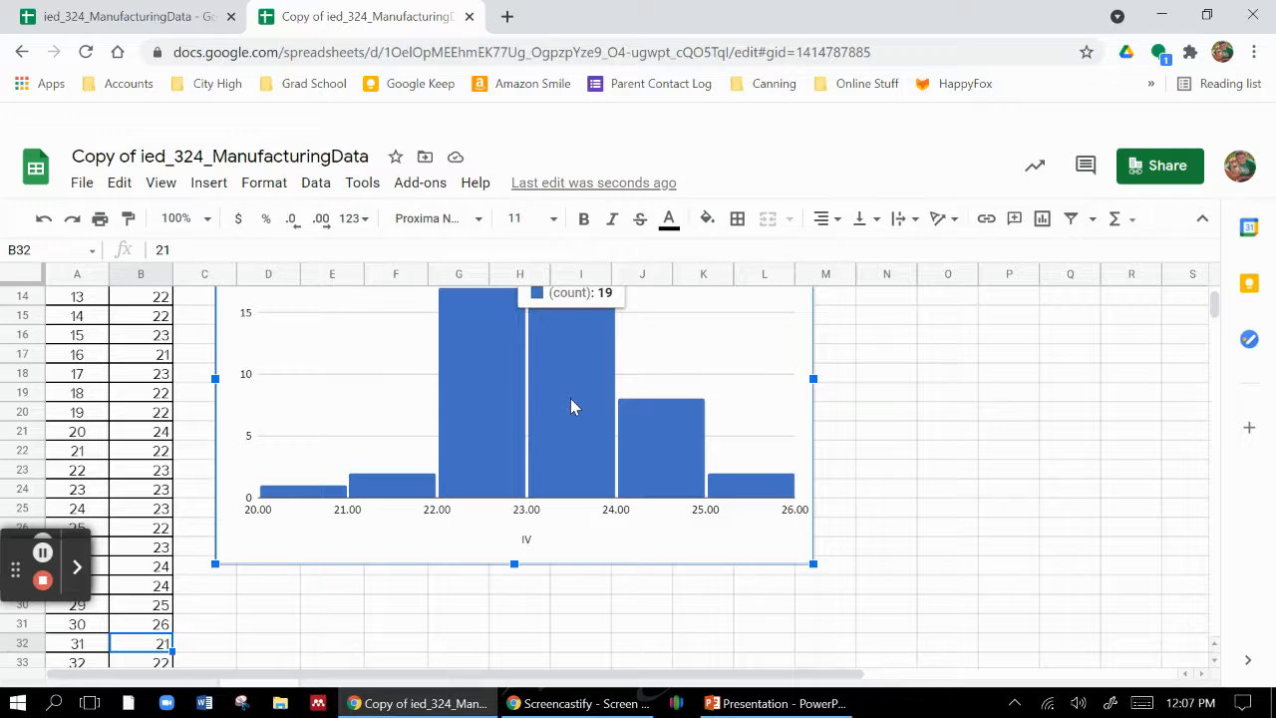
mouse_move(644, 470)
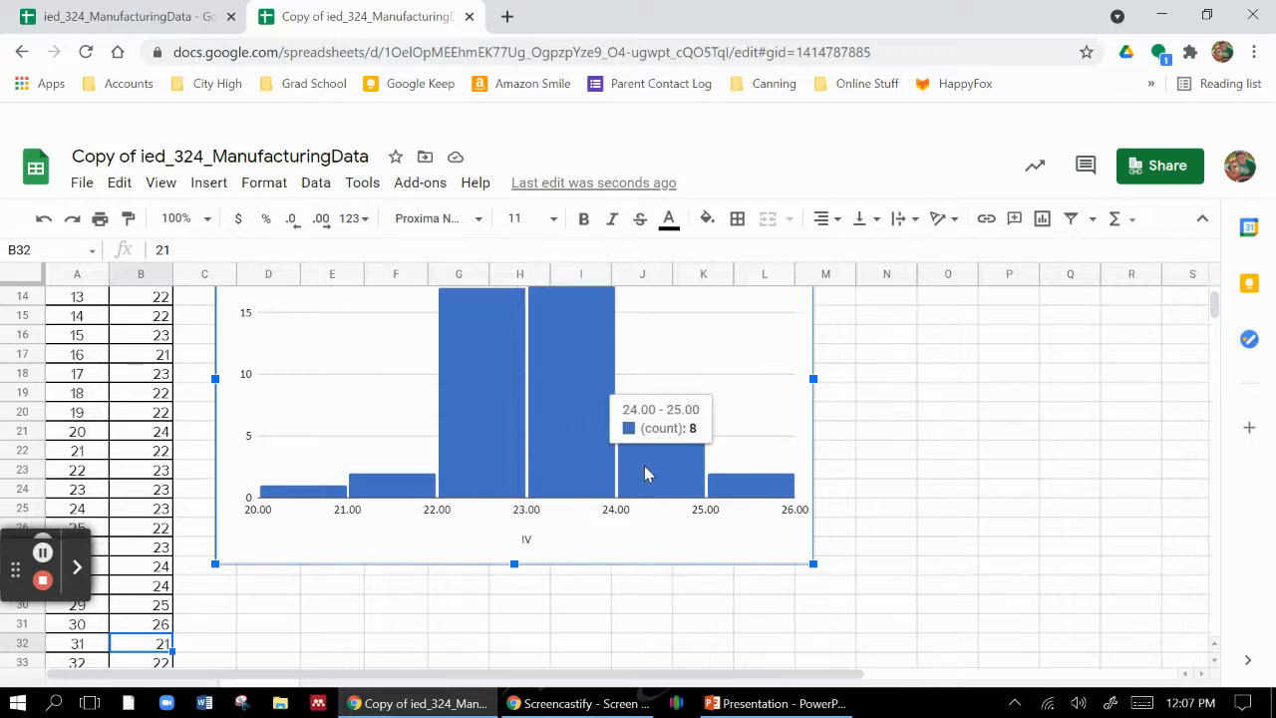
mouse_move(773, 487)
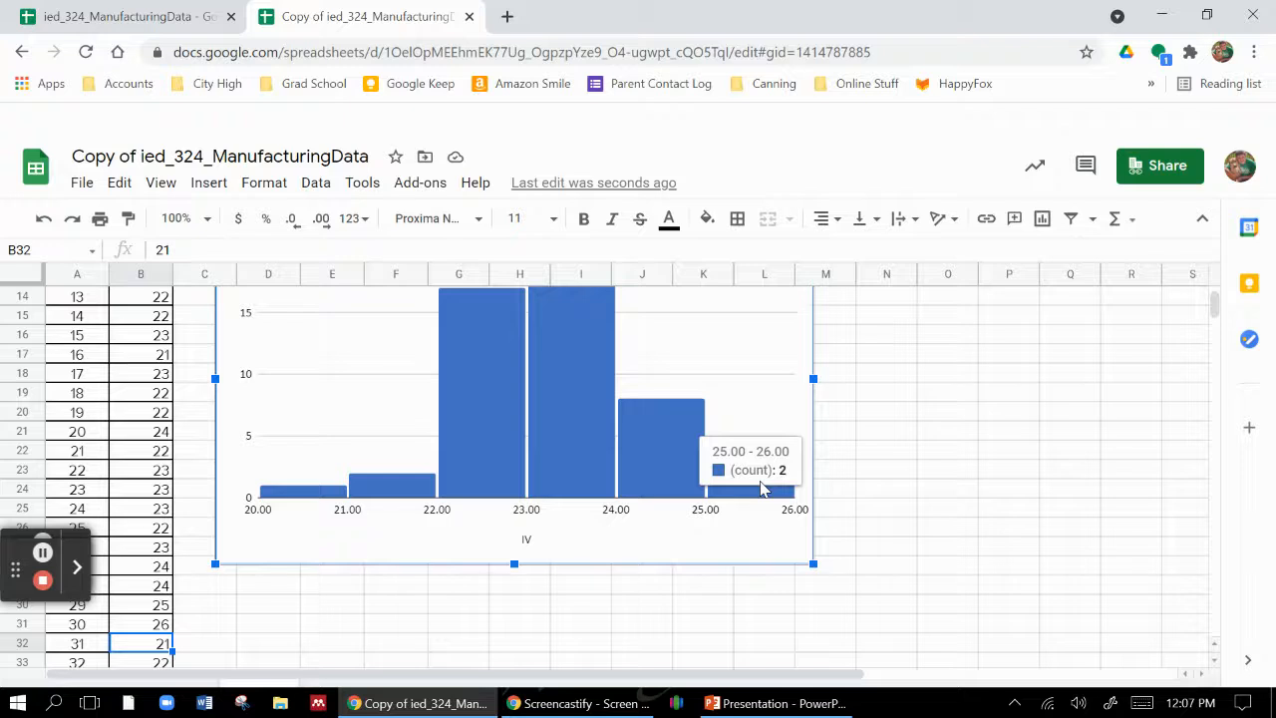
scroll(139, 507, down, 5)
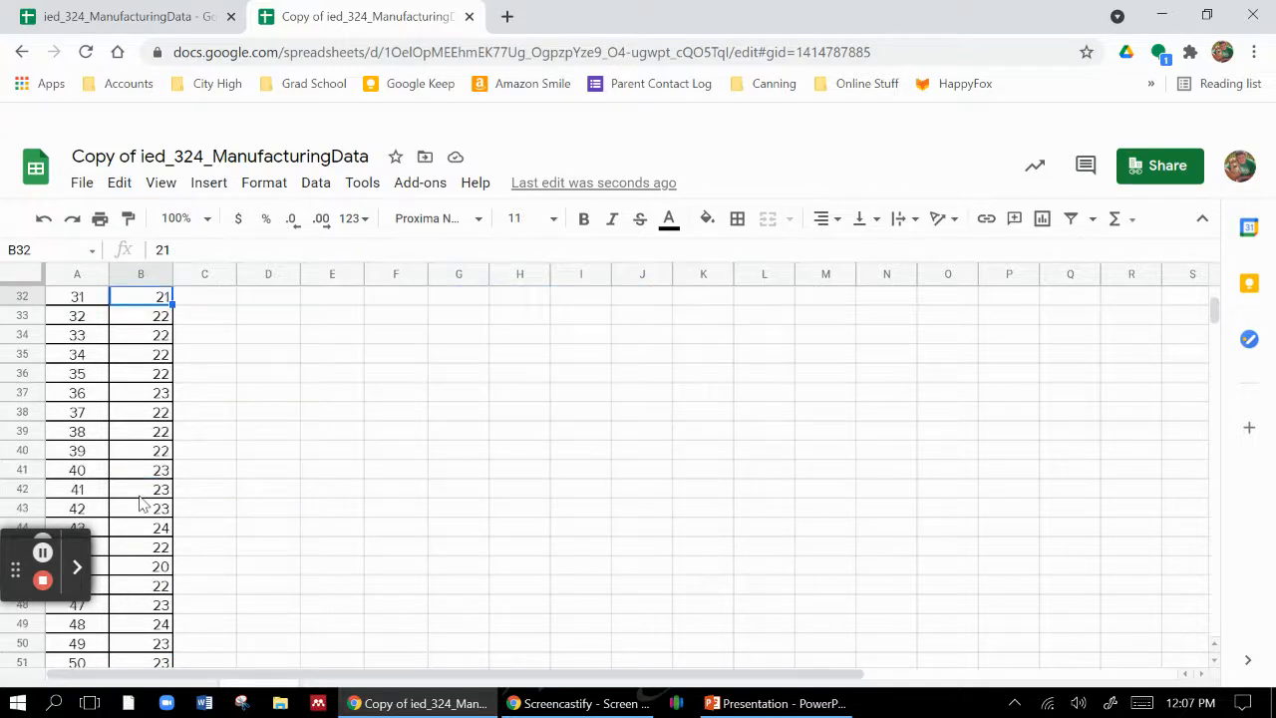
scroll(253, 463, up, 6)
scroll(253, 464, up, 7)
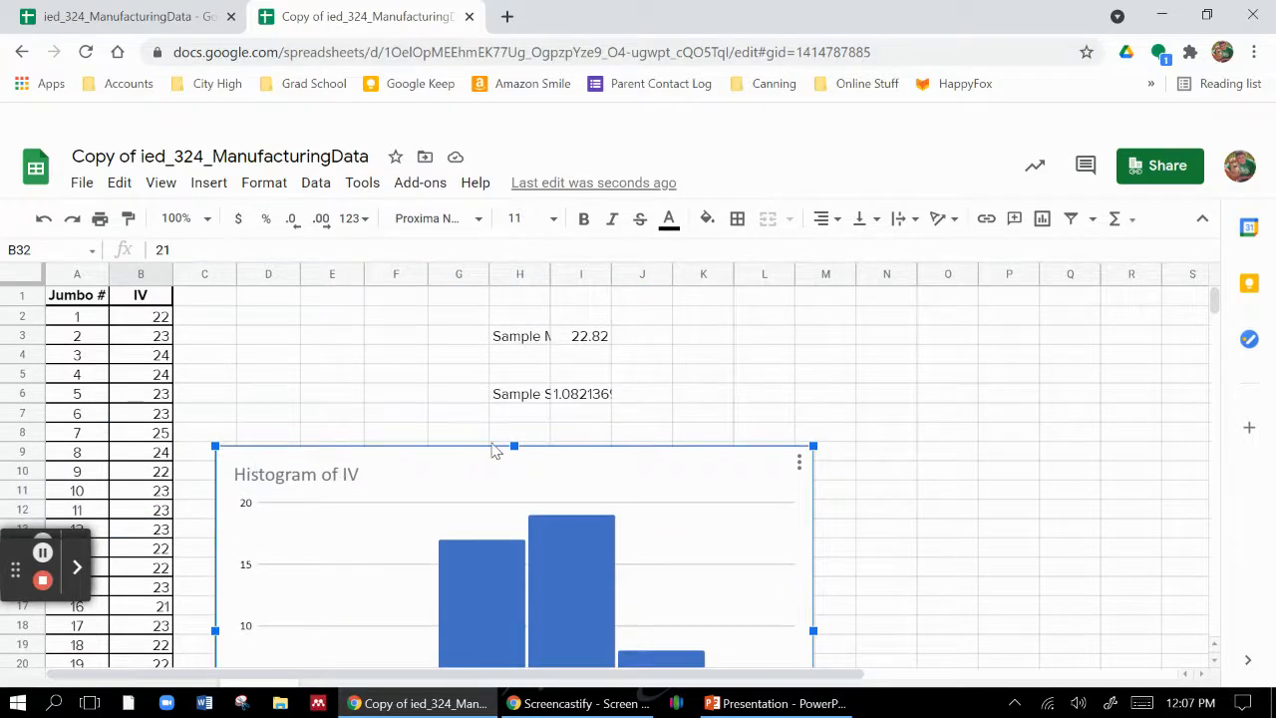
scroll(477, 451, down, 2)
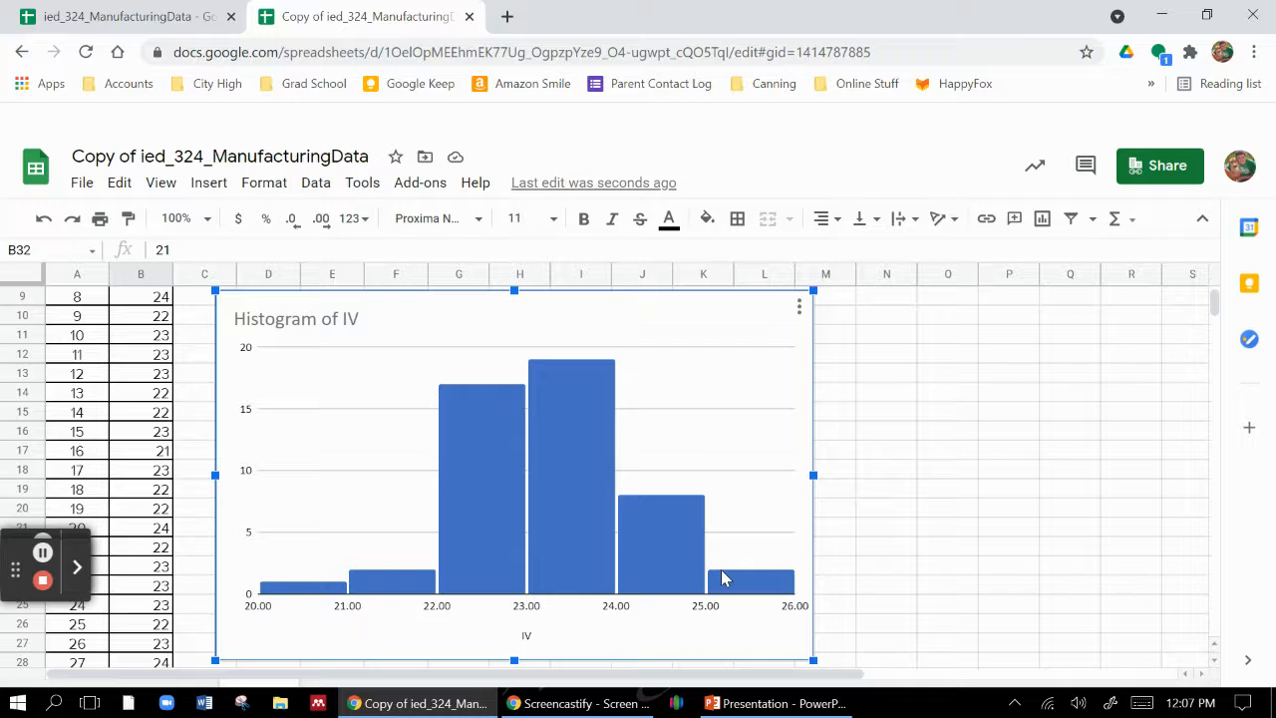
mouse_move(734, 584)
scroll(846, 384, up, 3)
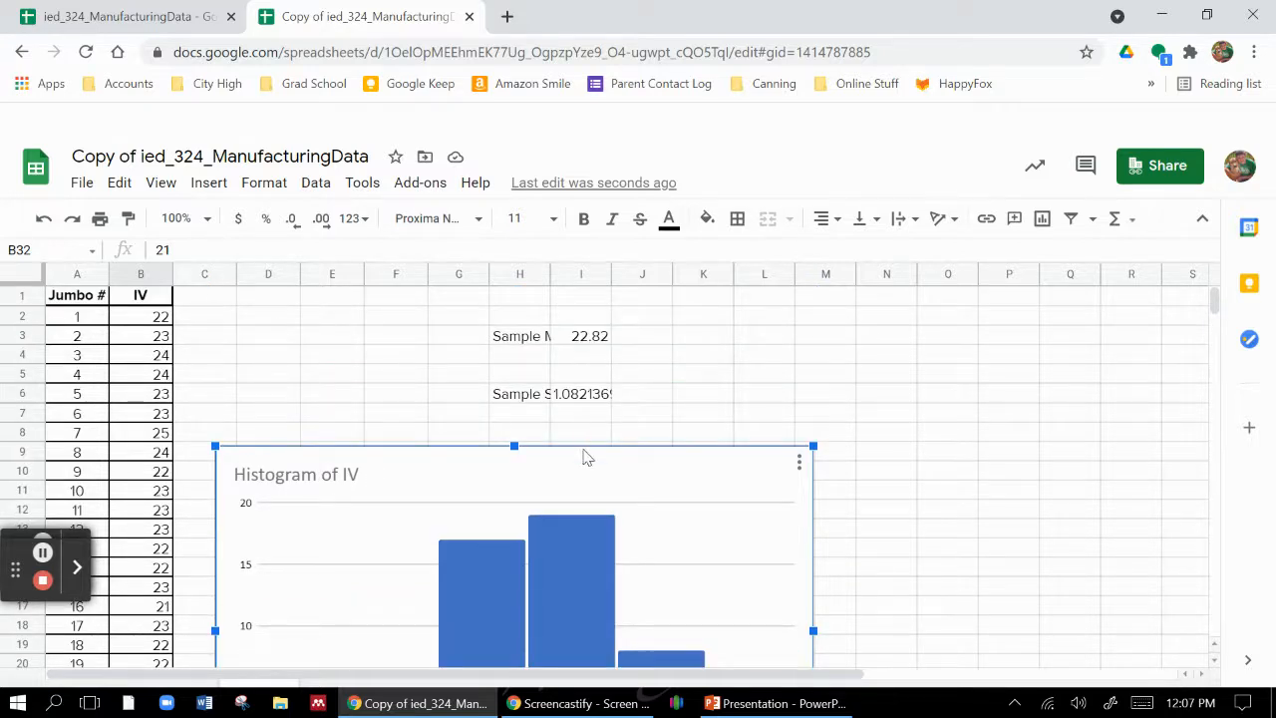
scroll(574, 458, down, 3)
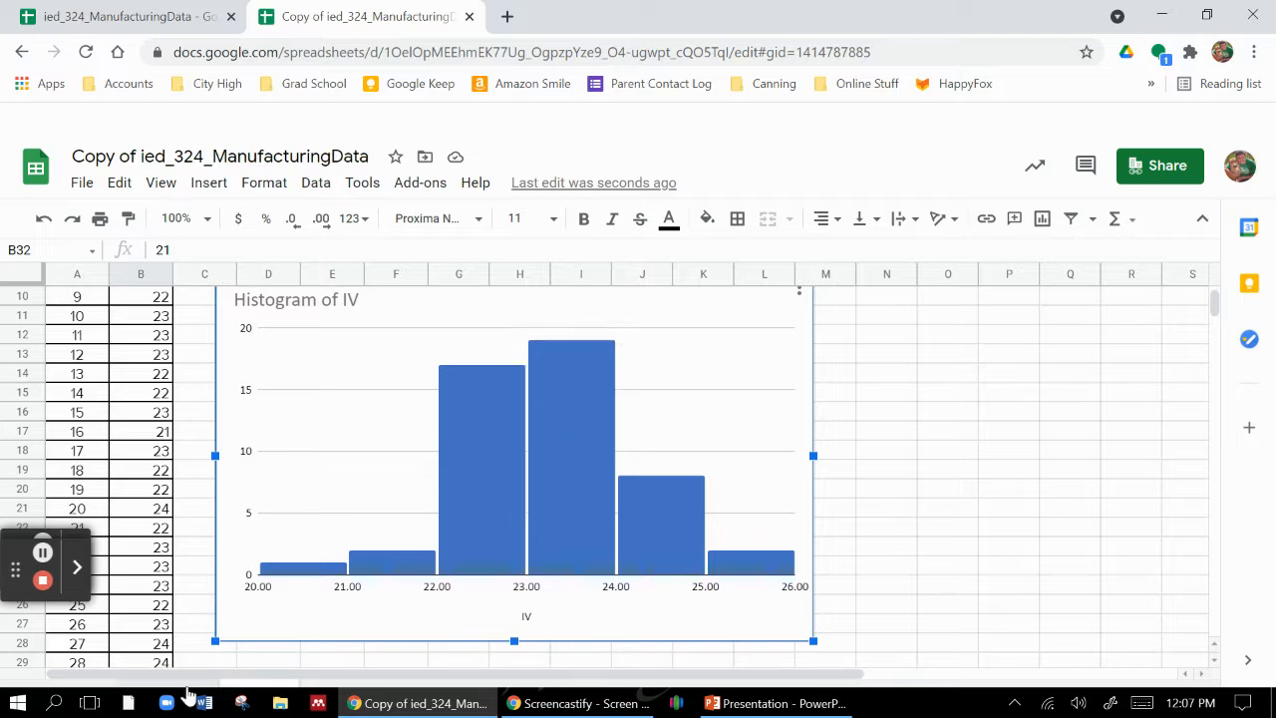
- Compare the shape of the IV Data Histogram on the other sheet with the Test sheet's Histogram of IV
click(194, 686)
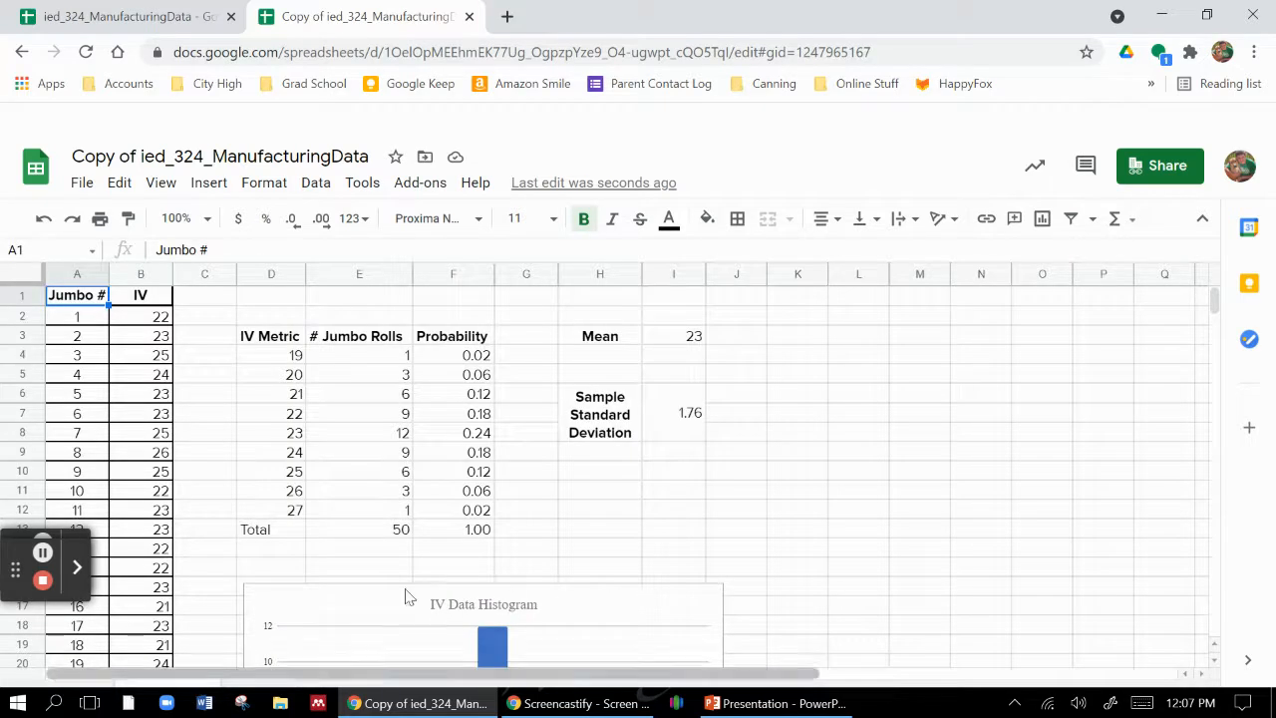
scroll(564, 532, down, 5)
click(236, 686)
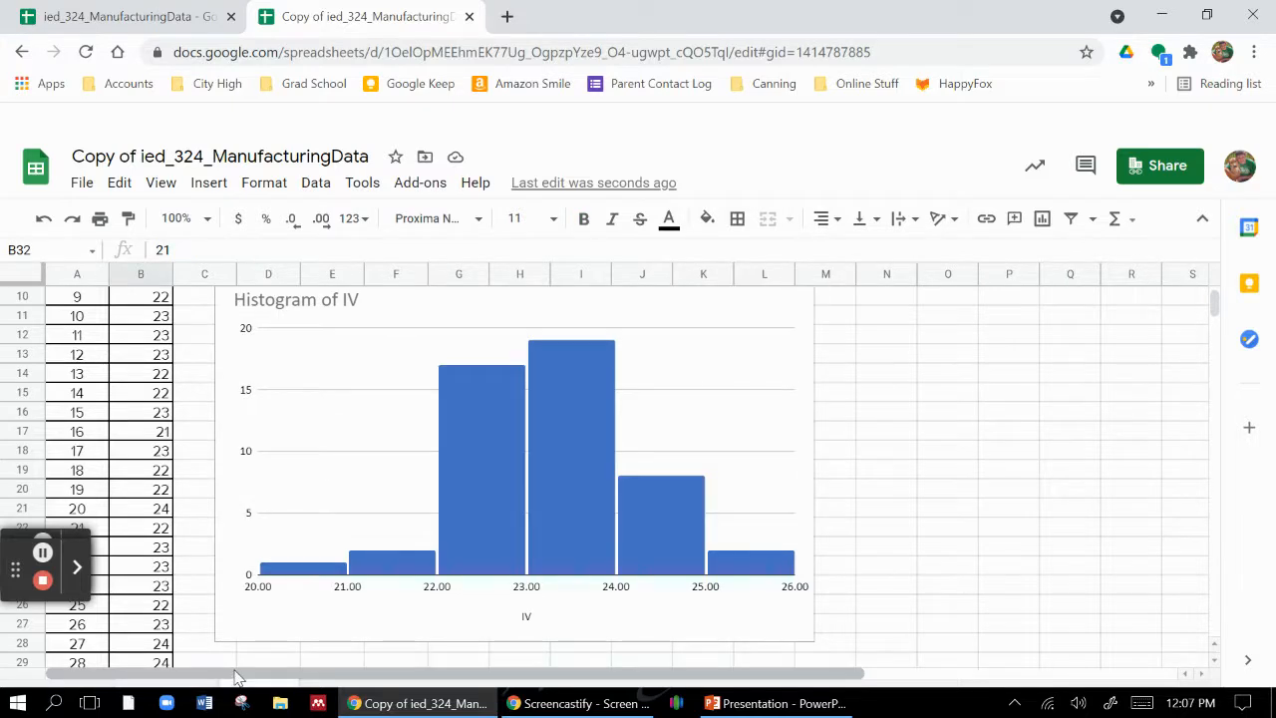
click(176, 687)
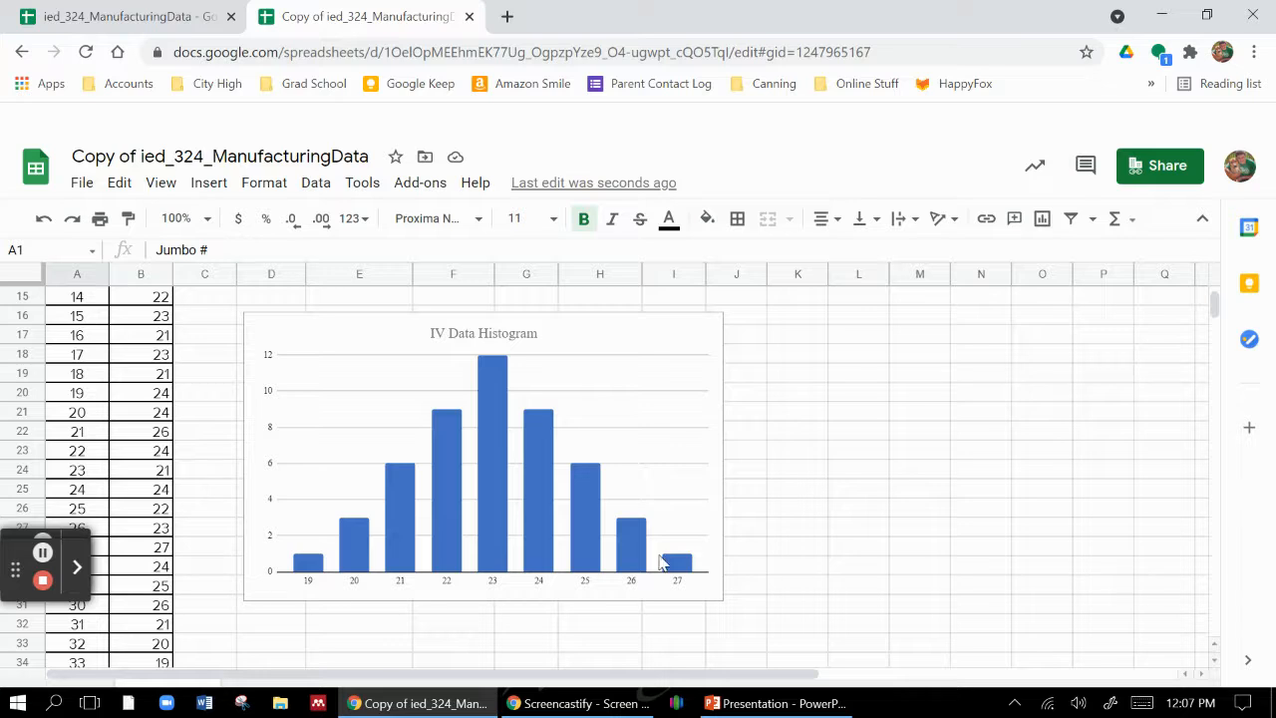
click(263, 692)
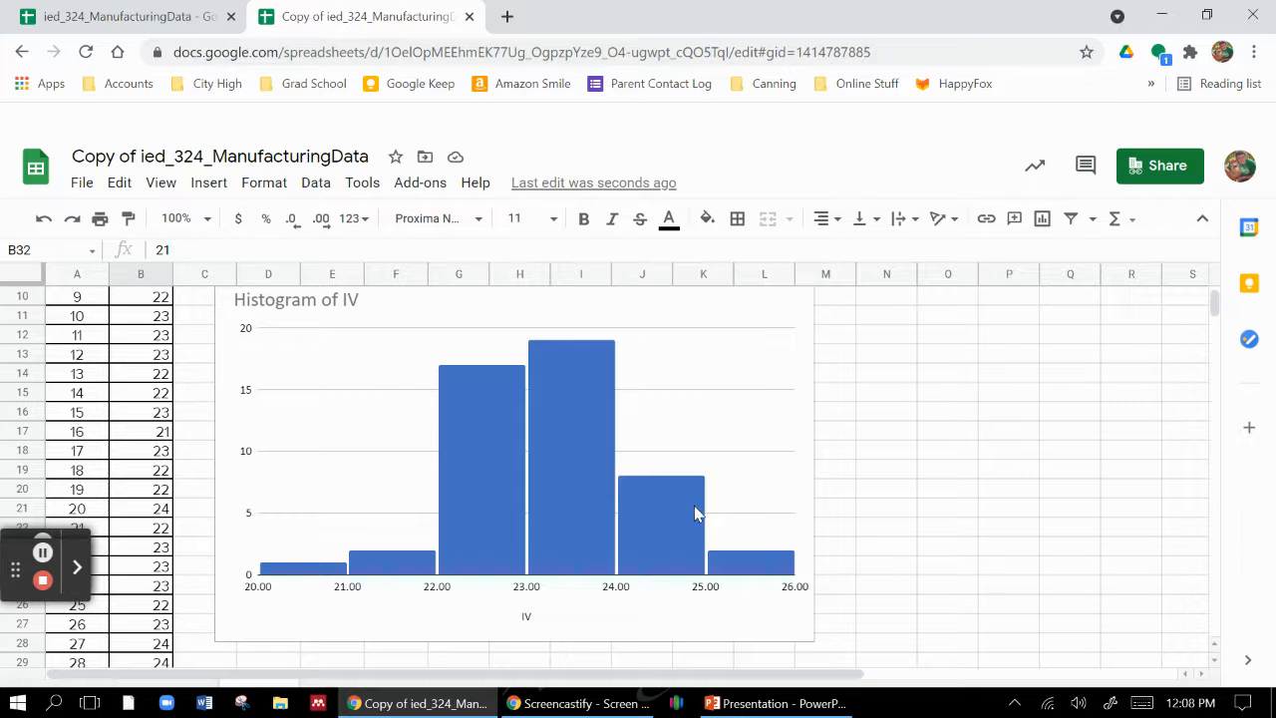
- Compare the Test sheet's sample mean and sample standard deviation with the same two statistics on the other sheet
scroll(684, 423, up, 3)
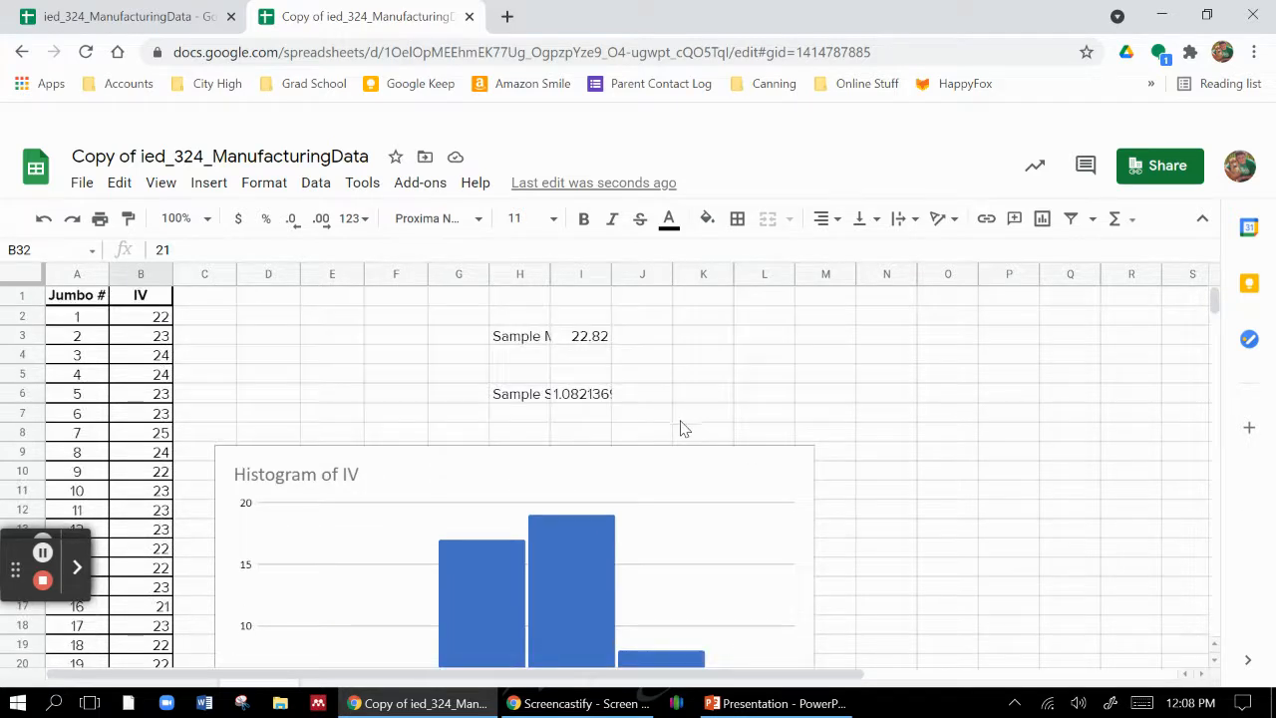
click(579, 396)
click(195, 686)
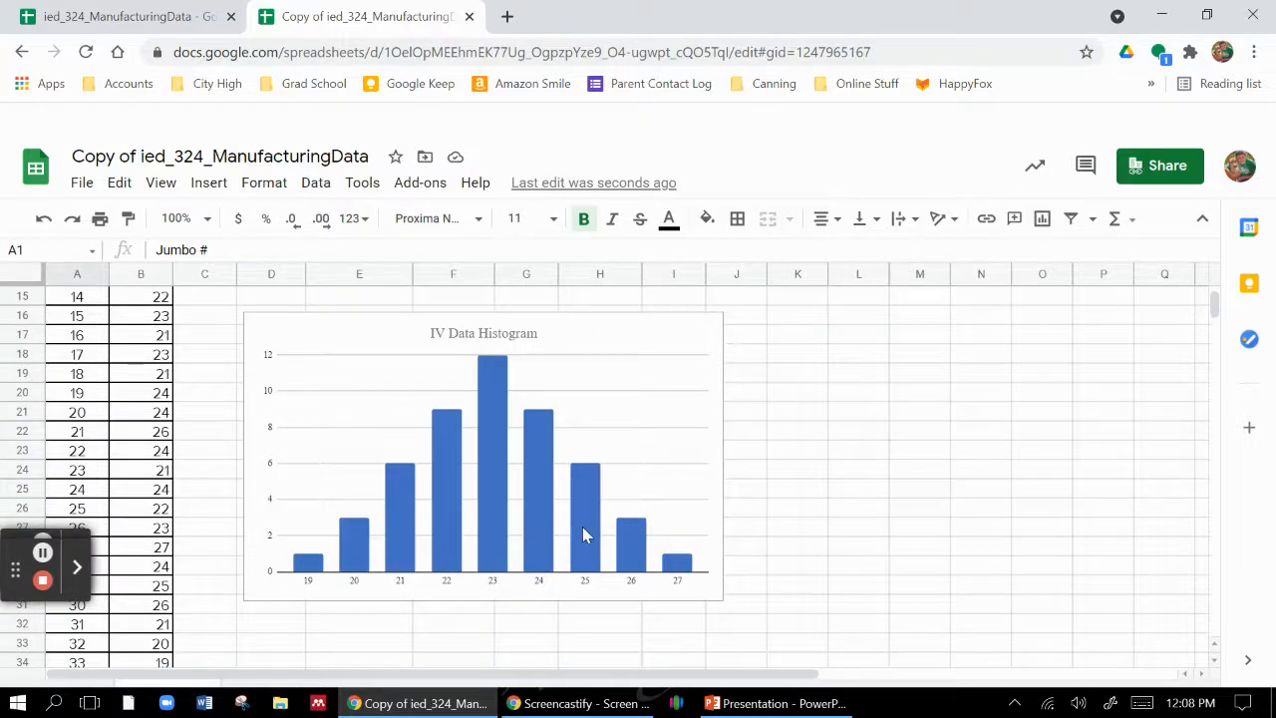
scroll(563, 535, up, 3)
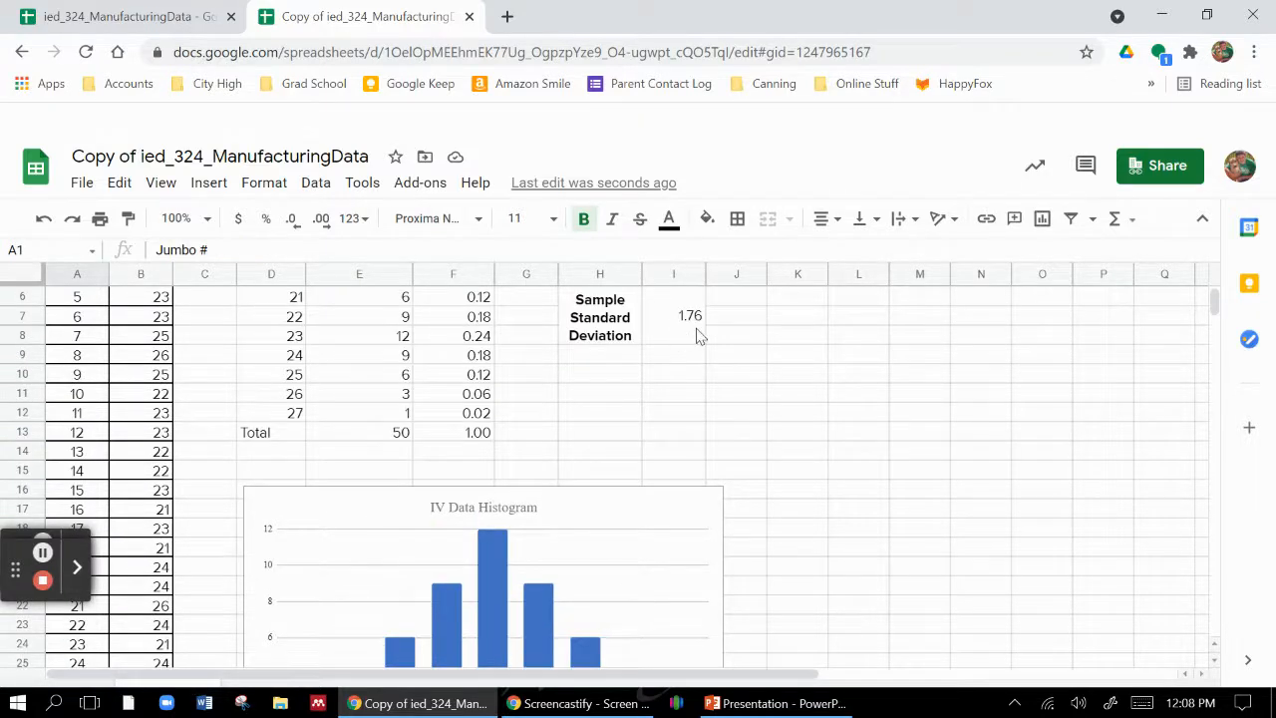
click(230, 685)
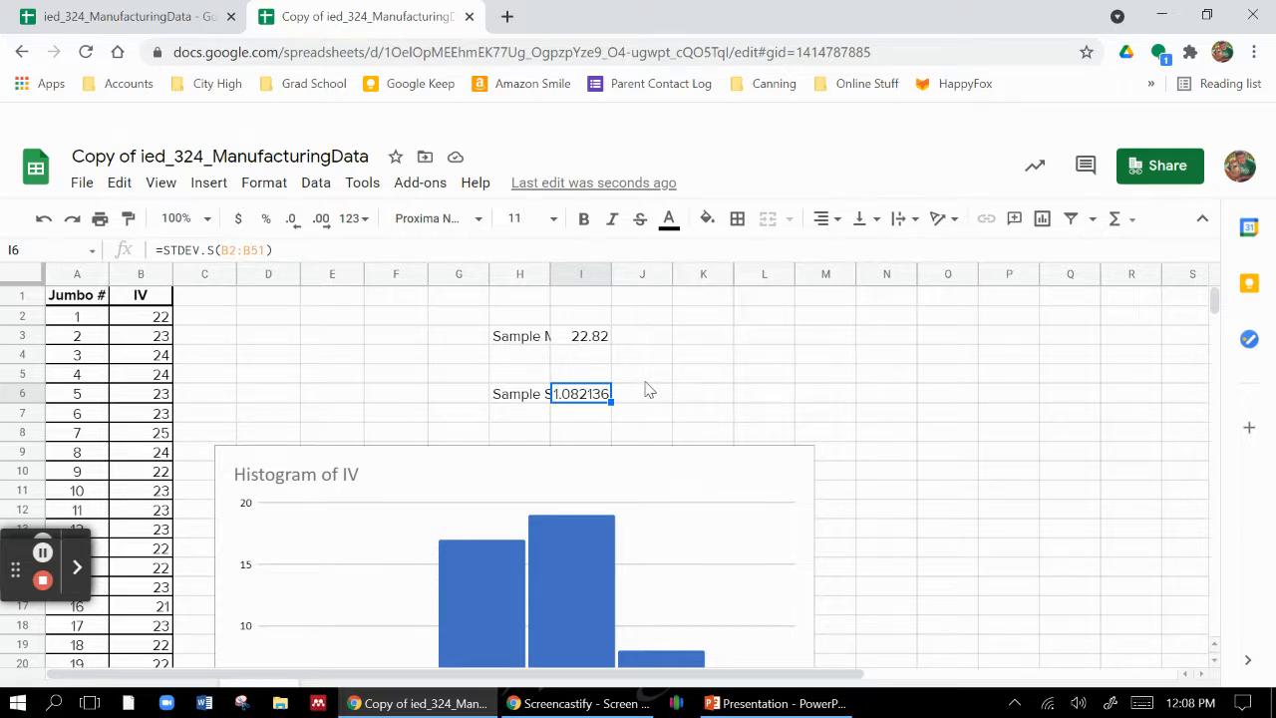
click(582, 343)
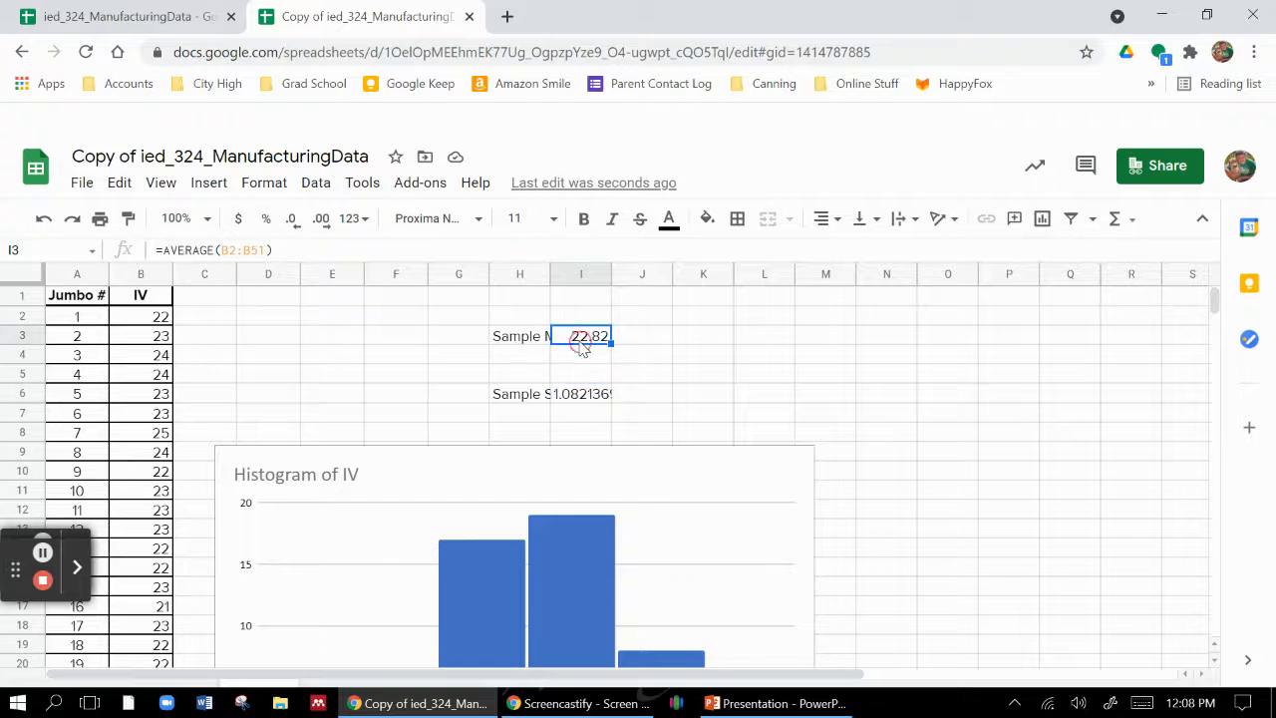
click(165, 687)
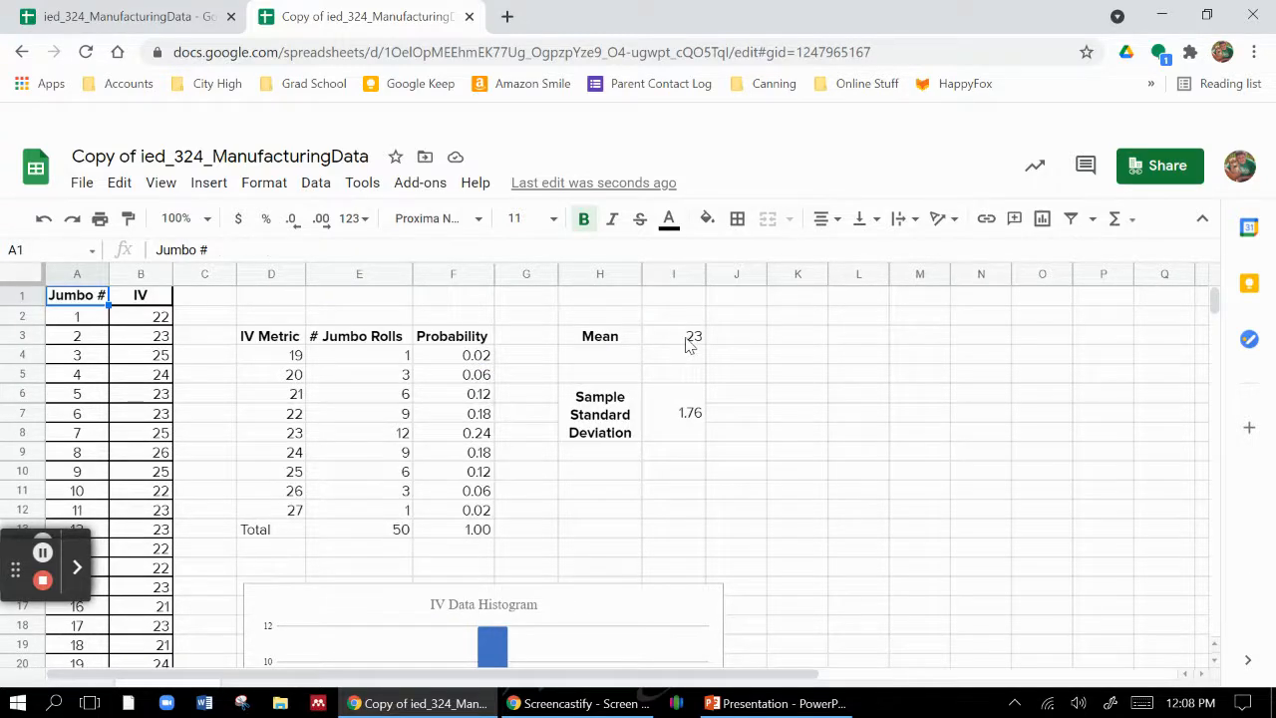
click(688, 344)
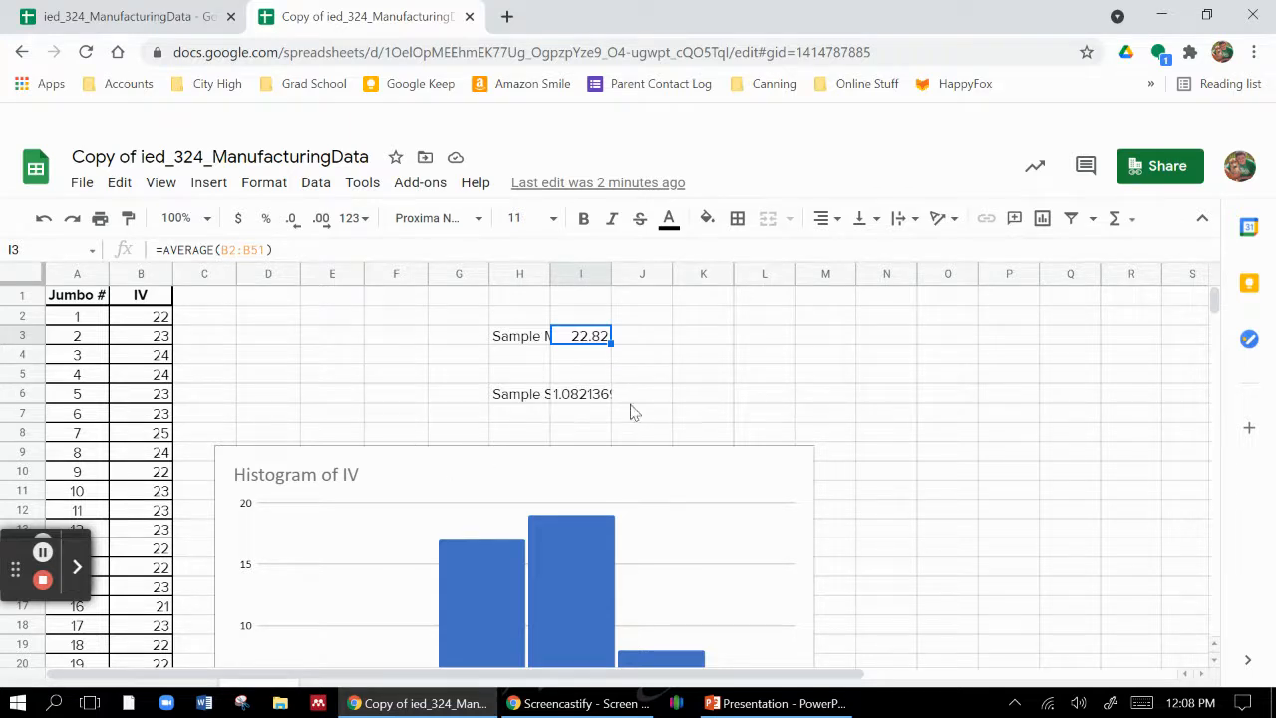
- Inspect the counts in the outermost bins at both ends of the Test sheet's Histogram of IV
scroll(731, 419, down, 3)
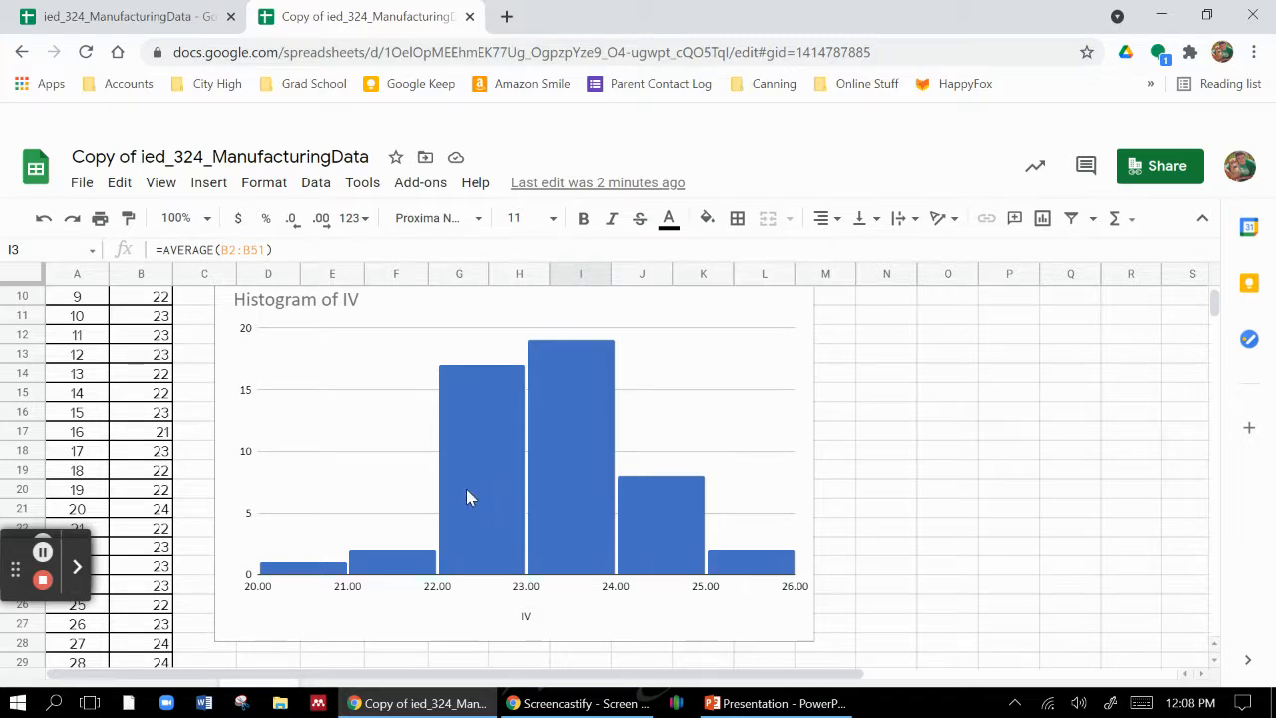
click(422, 565)
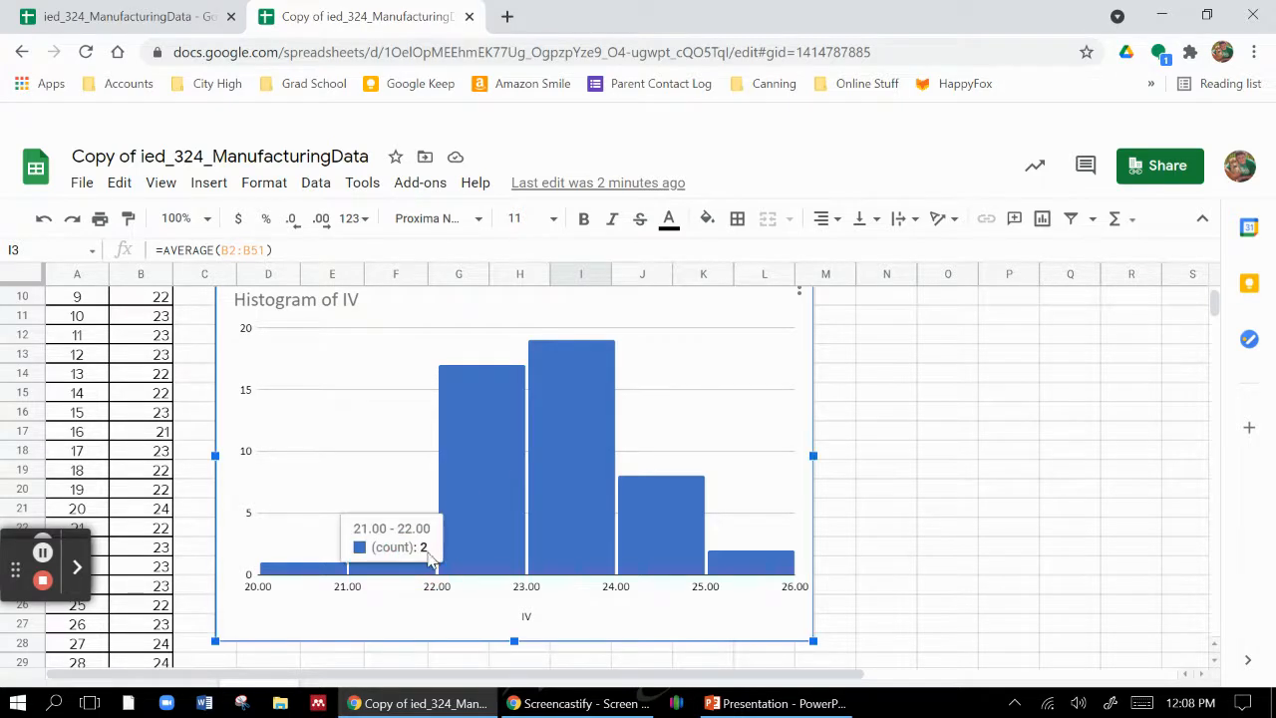
mouse_move(747, 567)
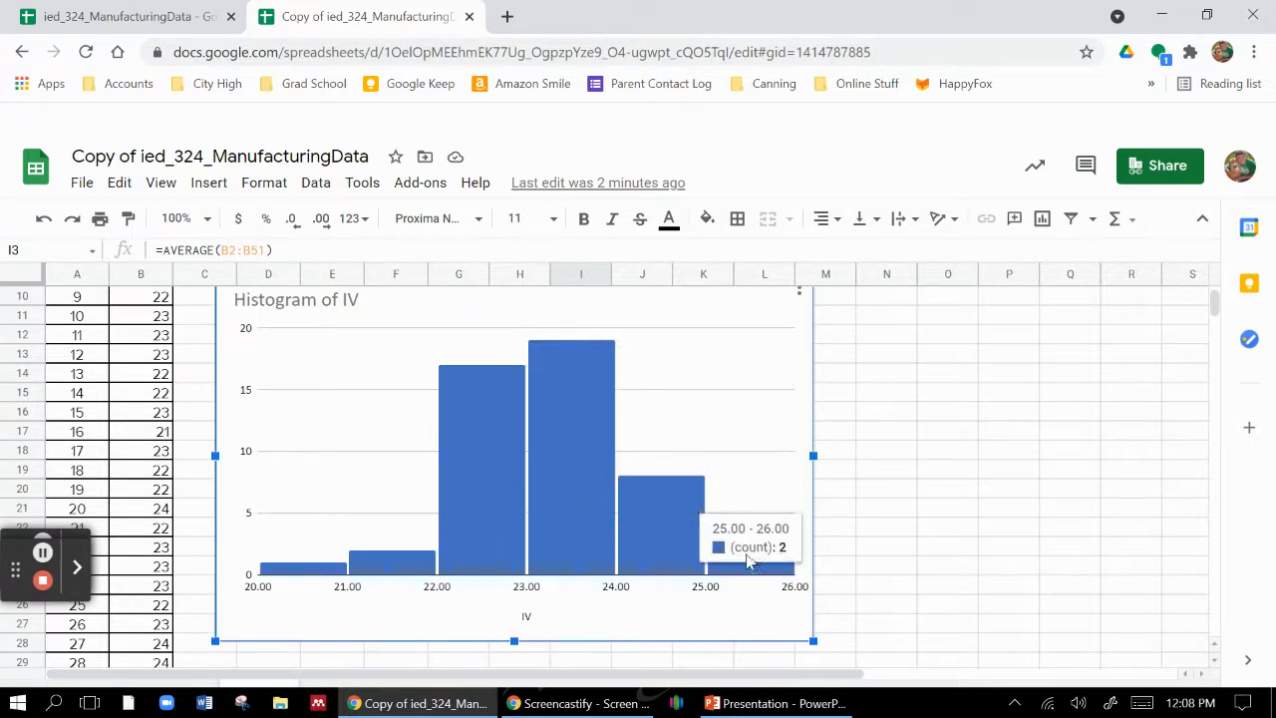
mouse_move(324, 576)
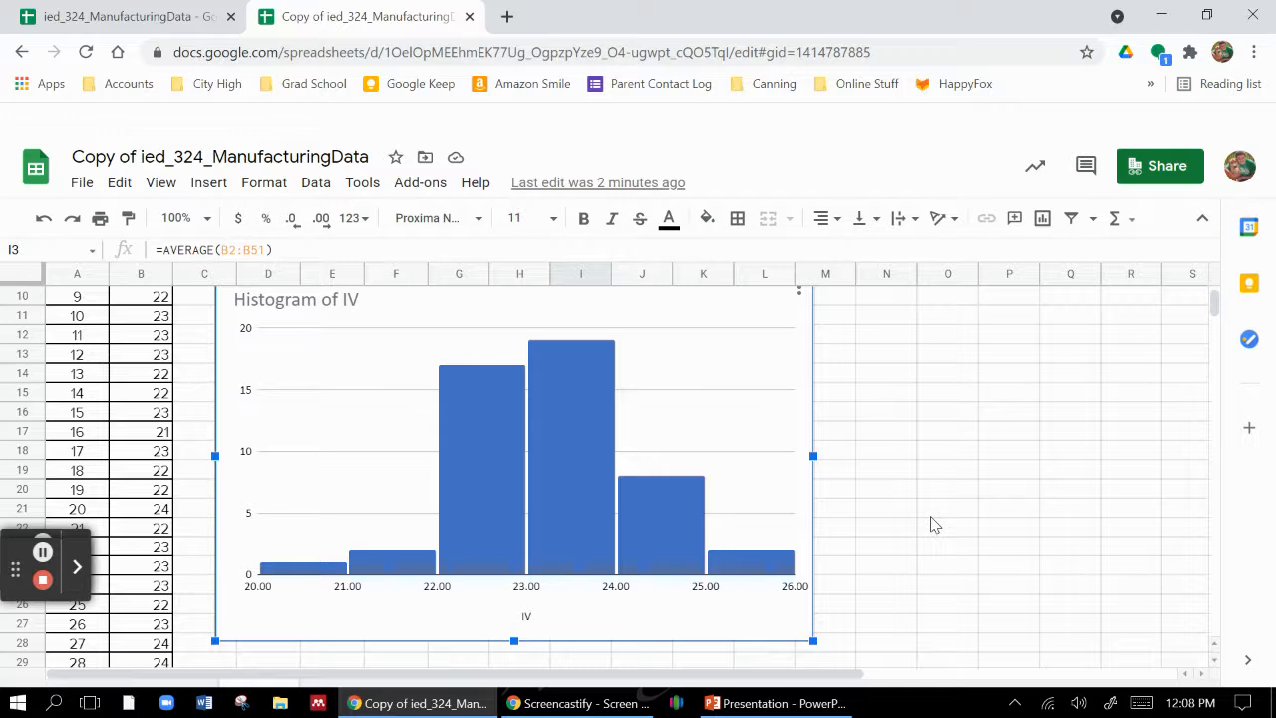
- Inspect the outer bars for 20, 26 and 27 in the other sheet's IV Data Histogram, and return to the Test sheet's histogram
click(144, 688)
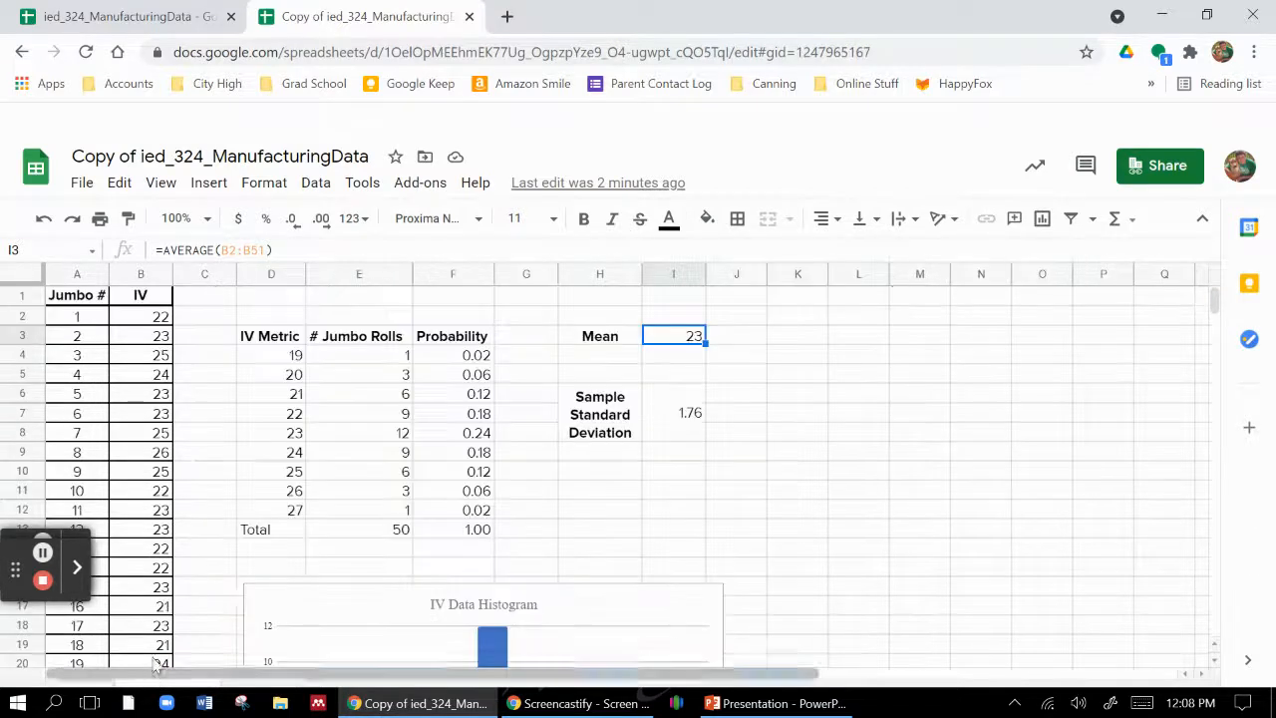
scroll(589, 529, down, 5)
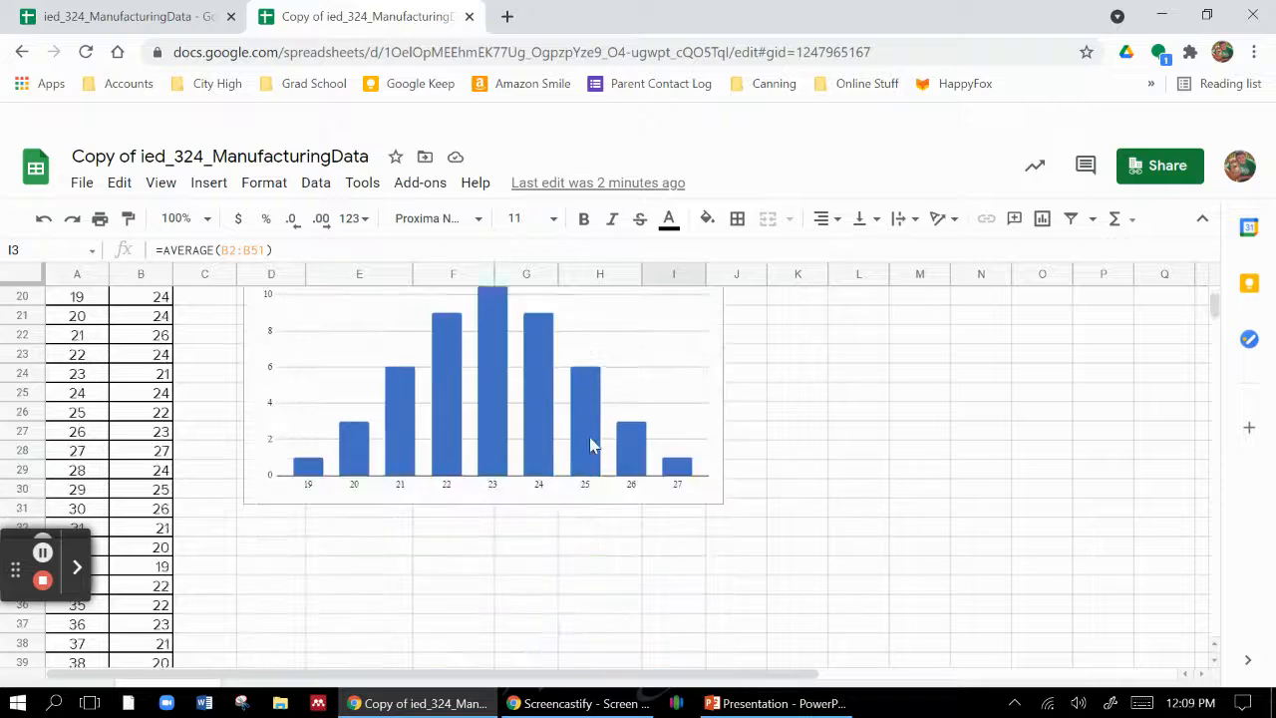
click(630, 462)
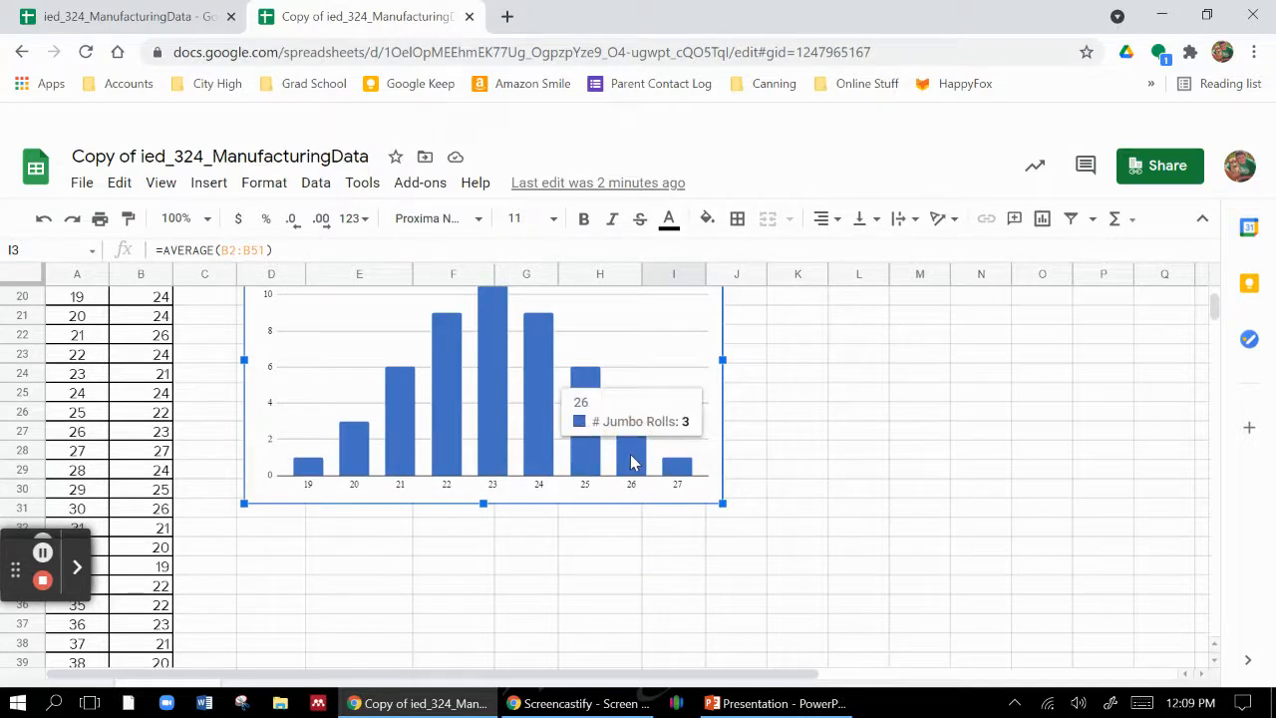
mouse_move(676, 474)
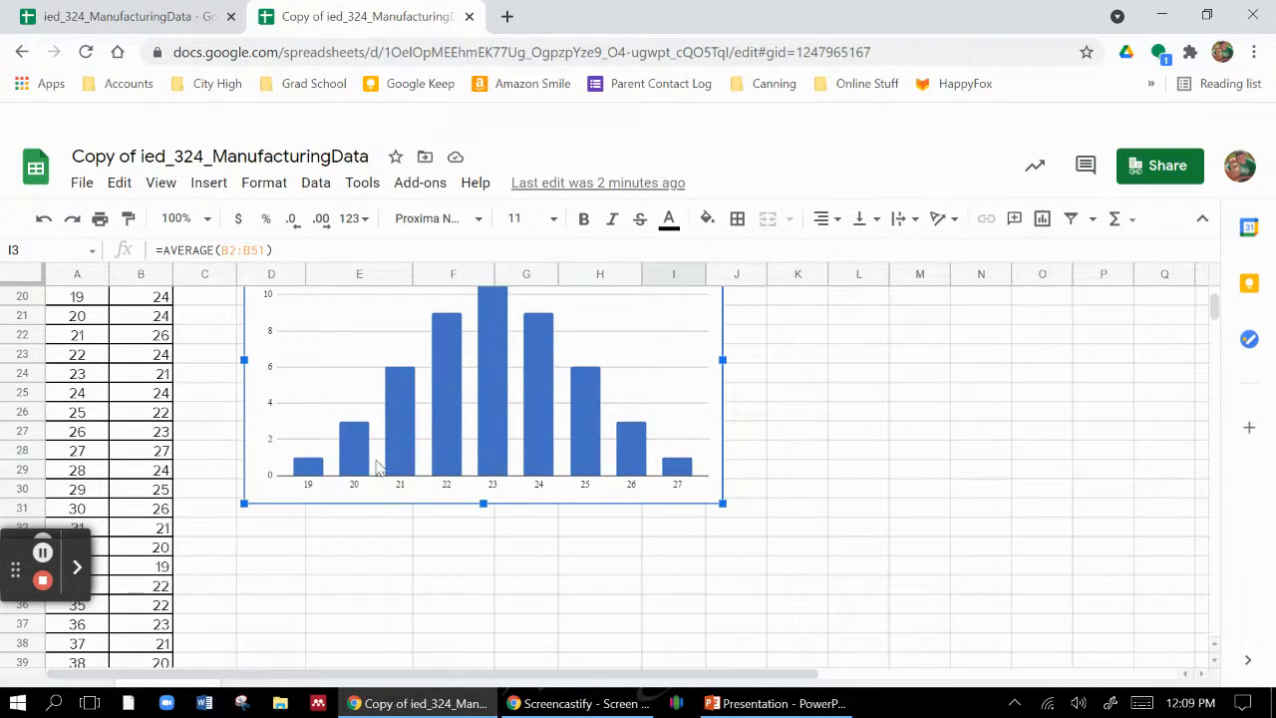
mouse_move(354, 464)
click(255, 685)
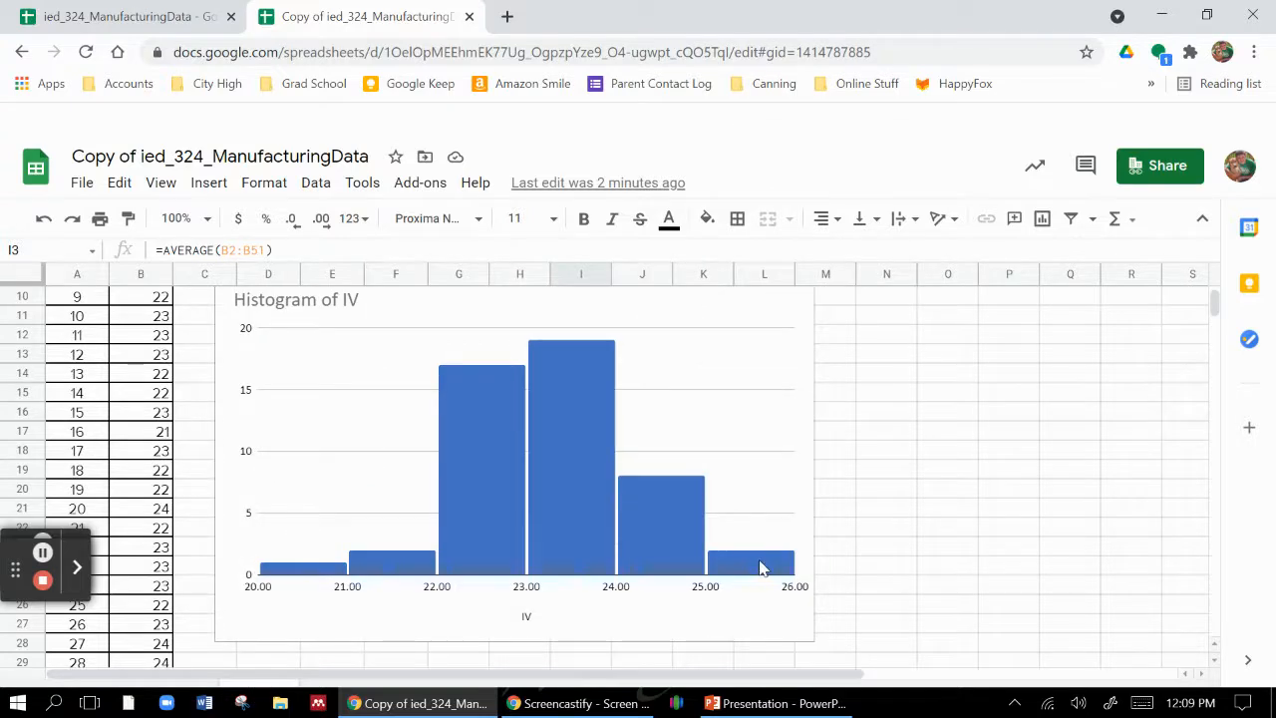